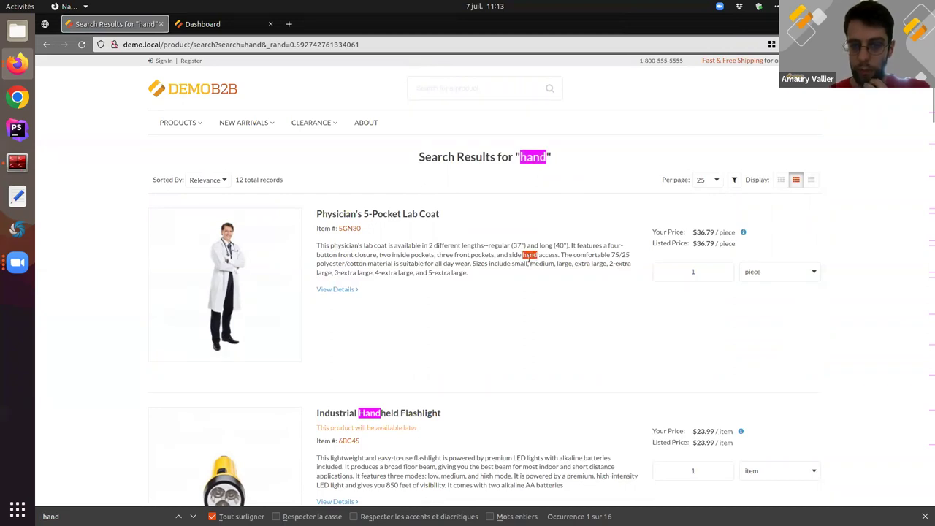
Examine the storefront search results for "hand", comparing where the term matches in product names and descriptions.
scroll(529, 259, down, 3)
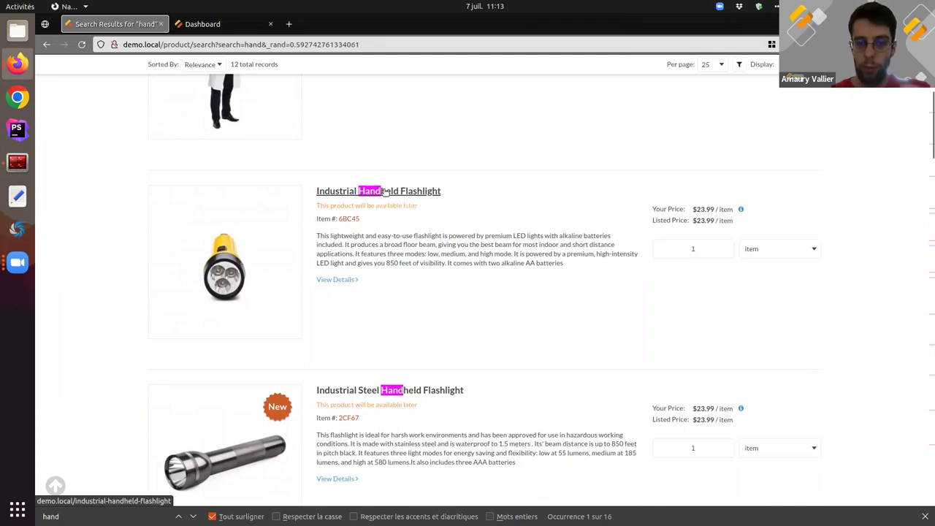
scroll(390, 203, up, 3)
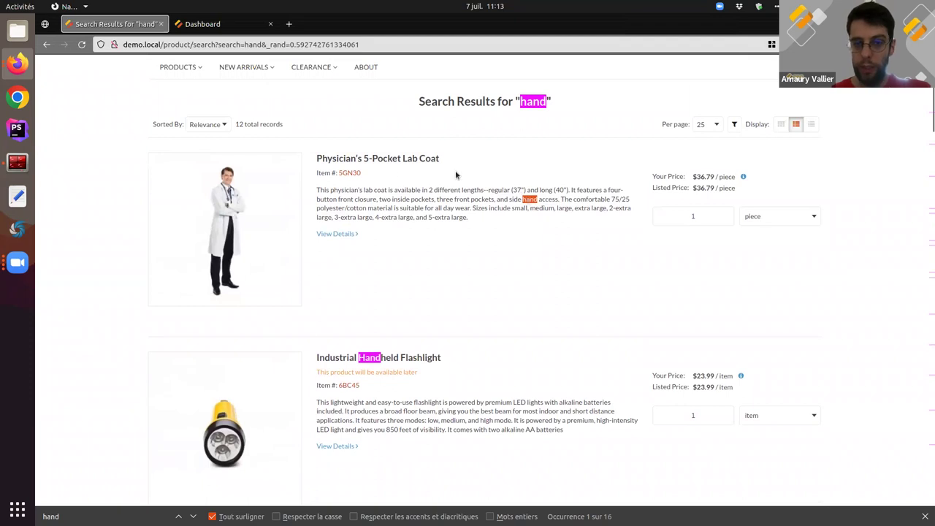
scroll(406, 196, down, 1)
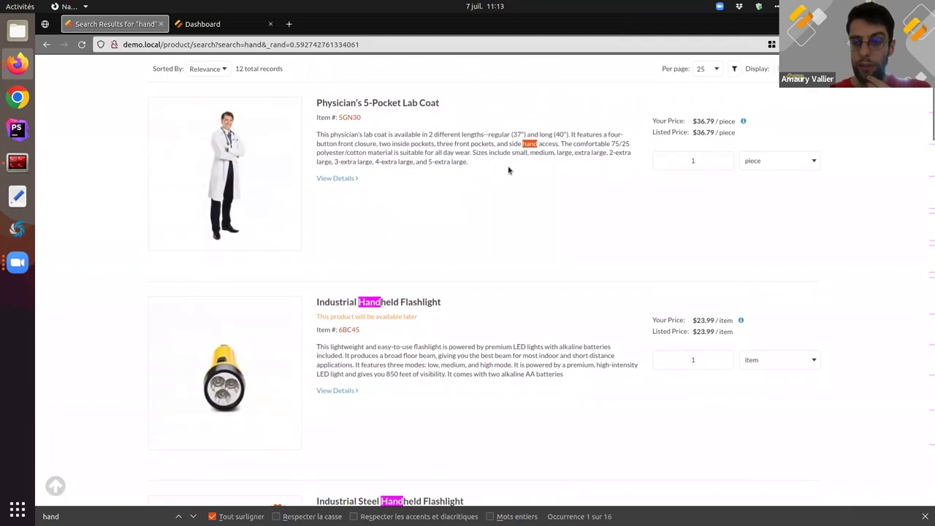
scroll(509, 173, down, 1)
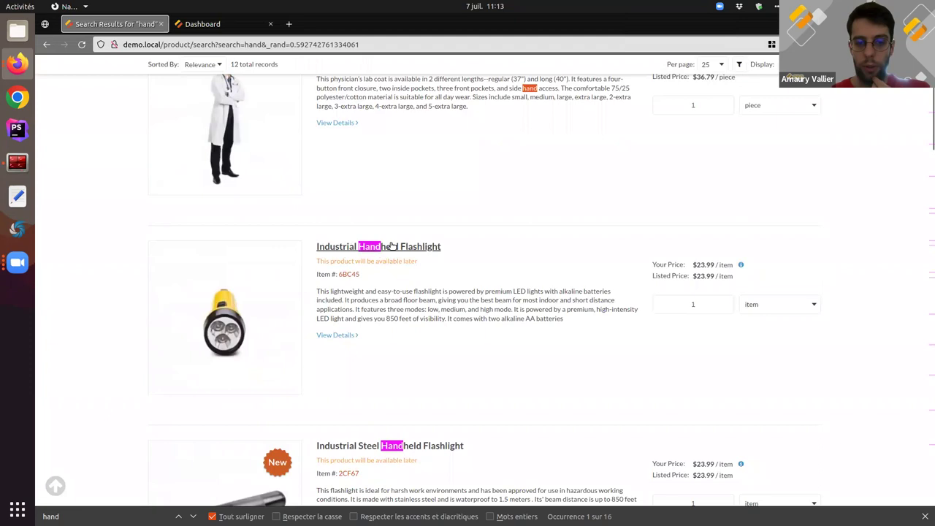
scroll(377, 249, down, 2)
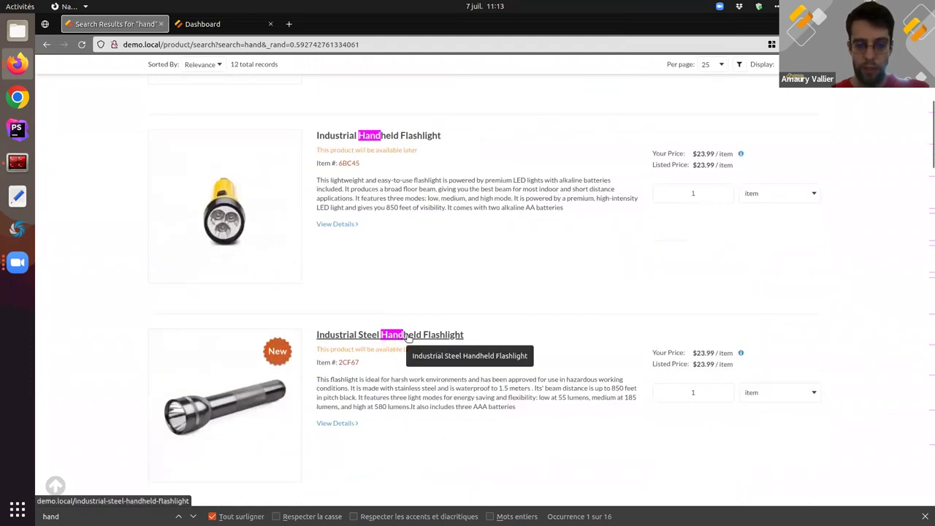
scroll(408, 329, down, 4)
scroll(407, 315, up, 5)
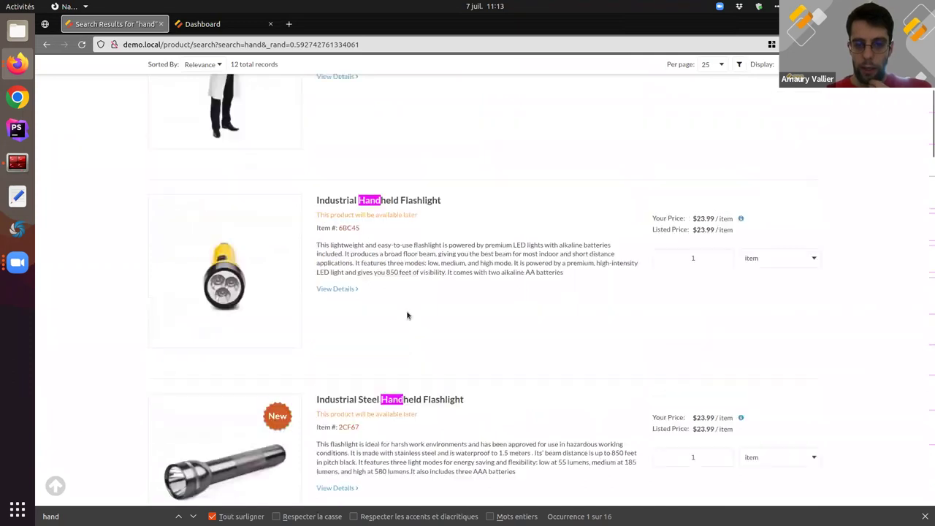
scroll(407, 316, up, 4)
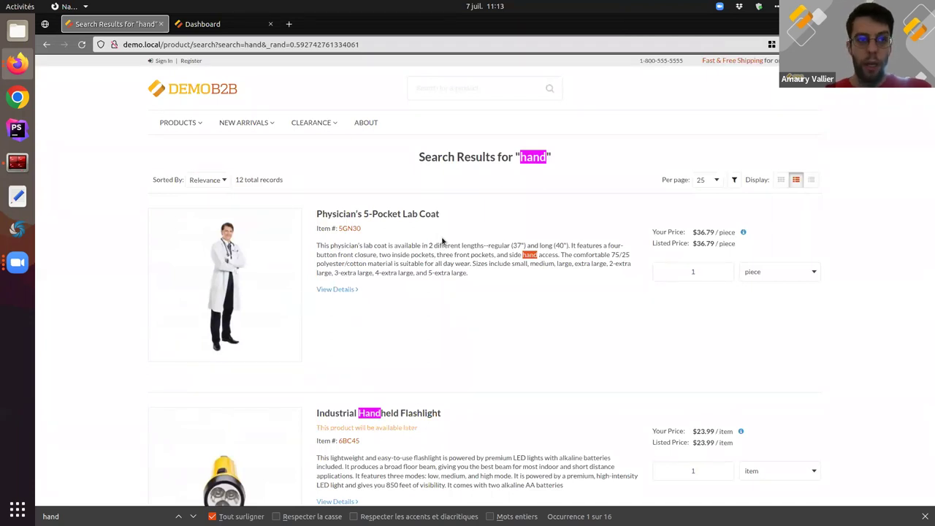
key(ctrl+alt+Left)
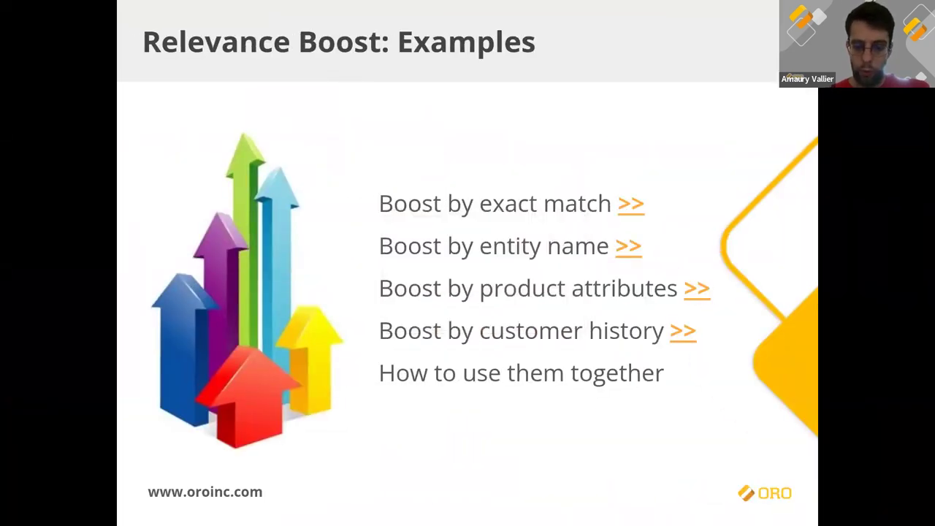
key(ctrl+alt+Right)
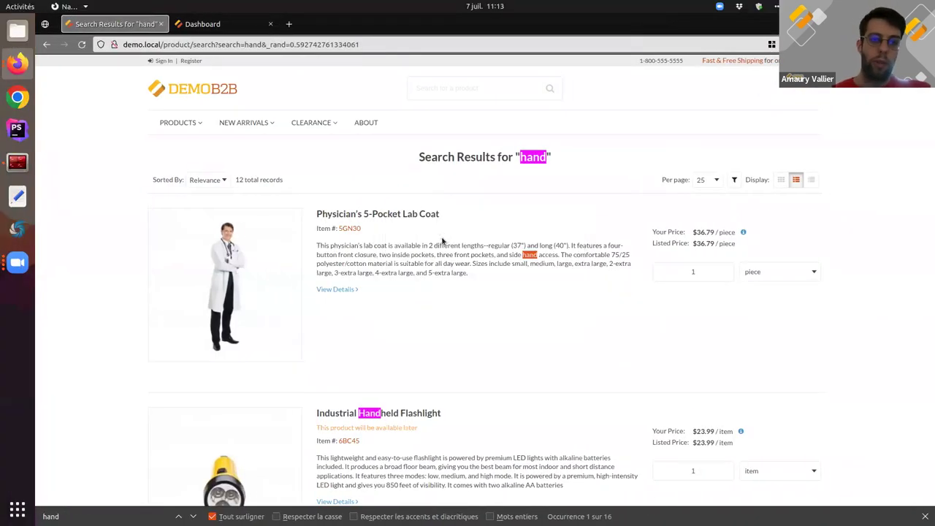
Search all back-office entities for a customer's first name and examine the customer user field in the matching orders.
click(193, 26)
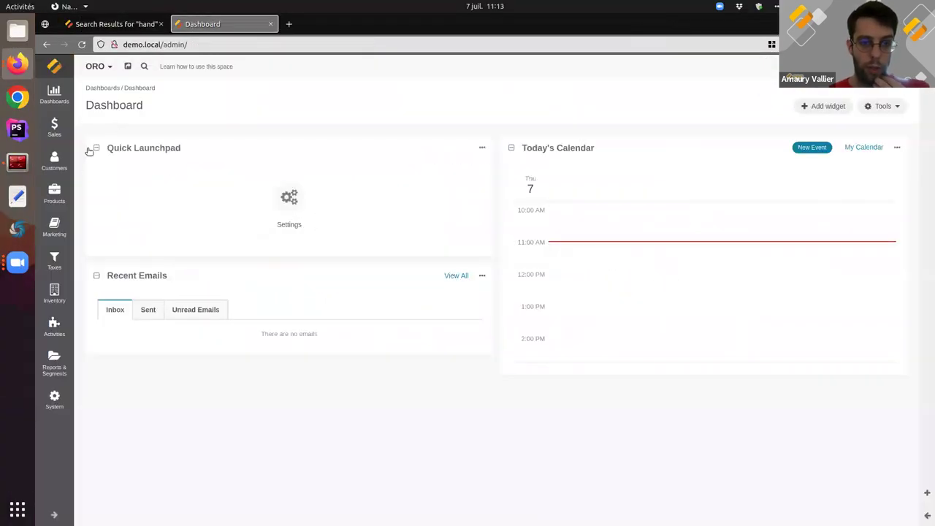
click(144, 66)
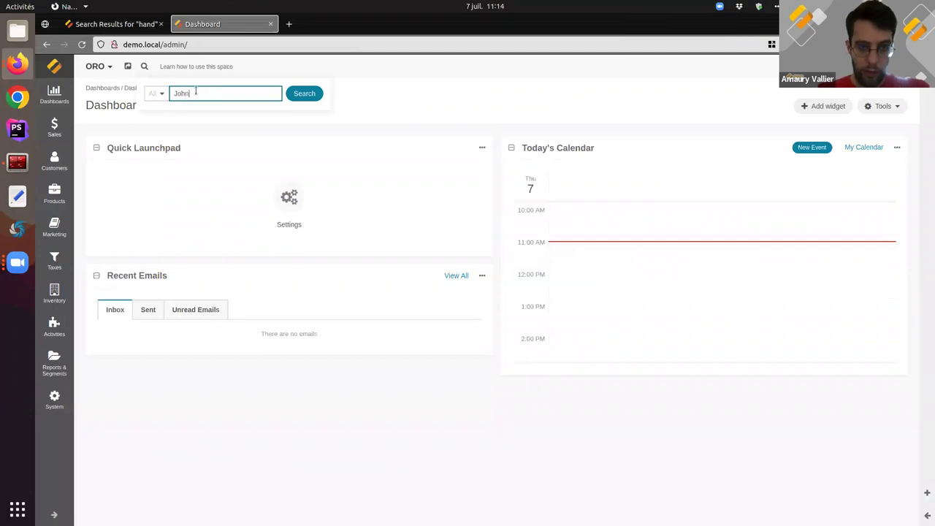
key(Return)
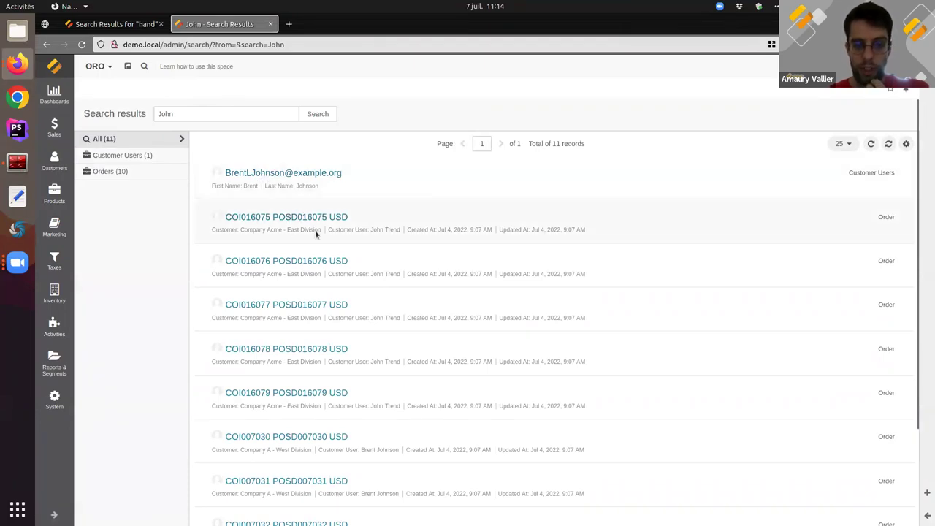
drag(371, 229, 377, 229)
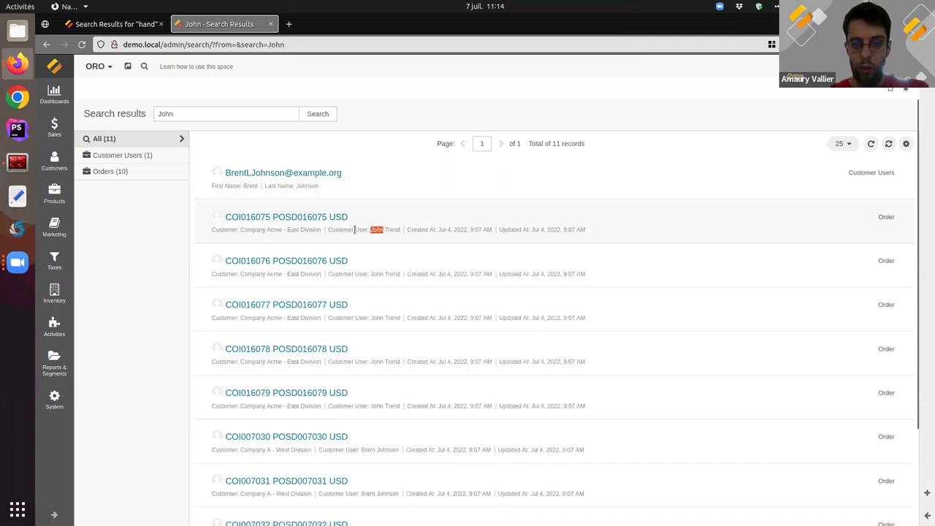
drag(329, 229, 373, 231)
click(373, 232)
scroll(381, 231, down, 3)
scroll(358, 211, up, 3)
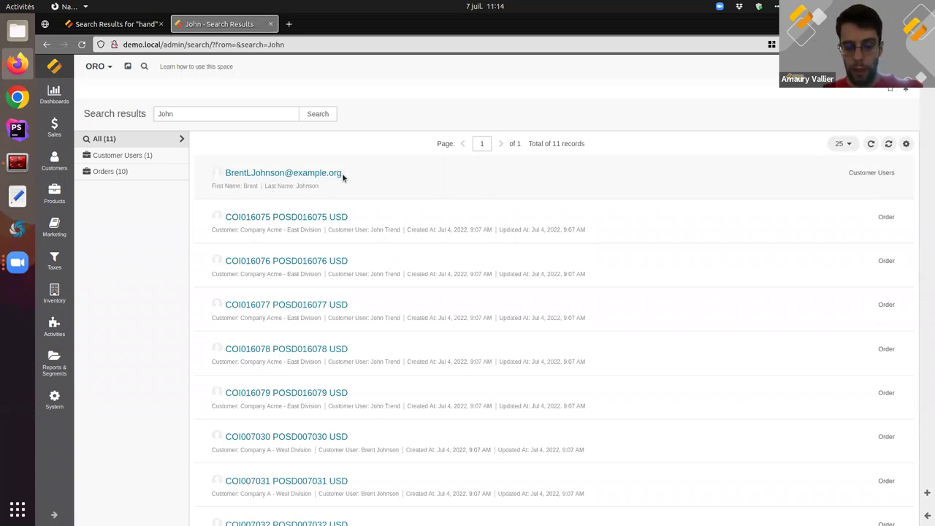
key(alt+Tab)
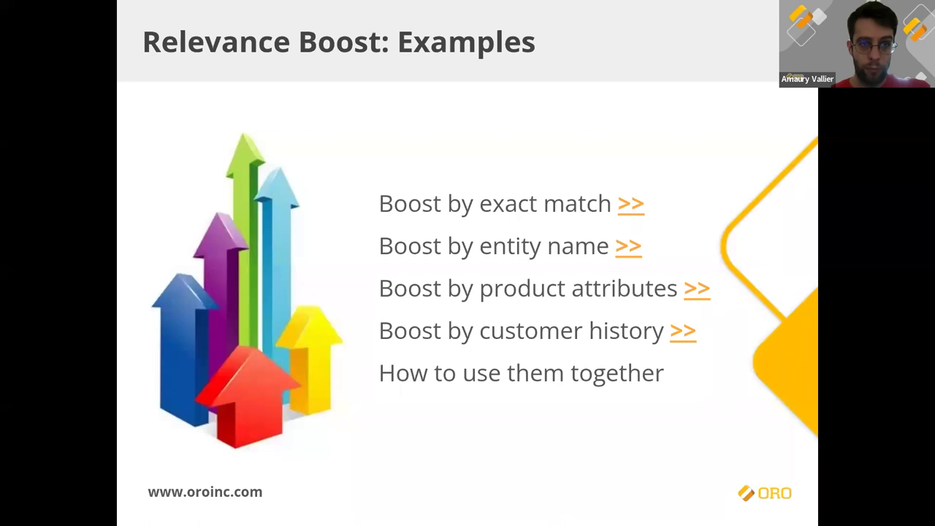
key(alt+Tab)
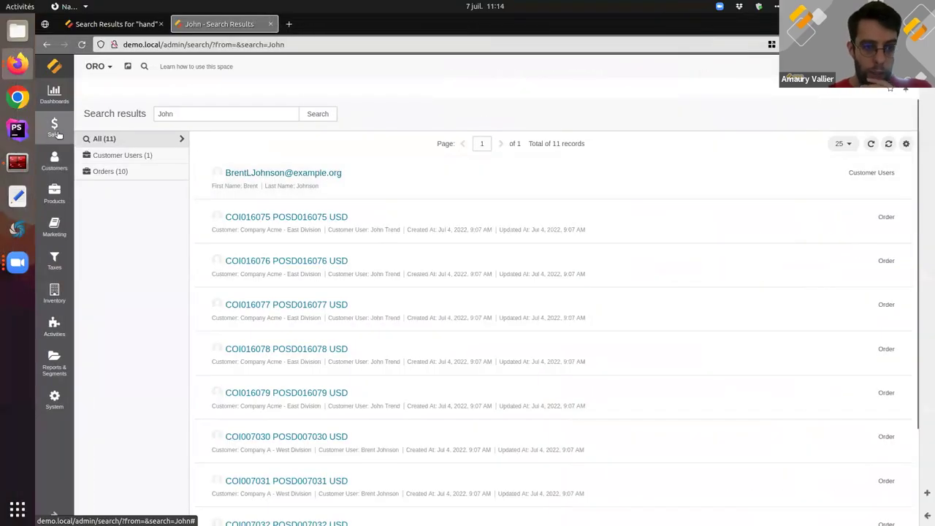
Switch the back office to the ORO Inc - Worldwide organization and open its product attributes list.
click(54, 193)
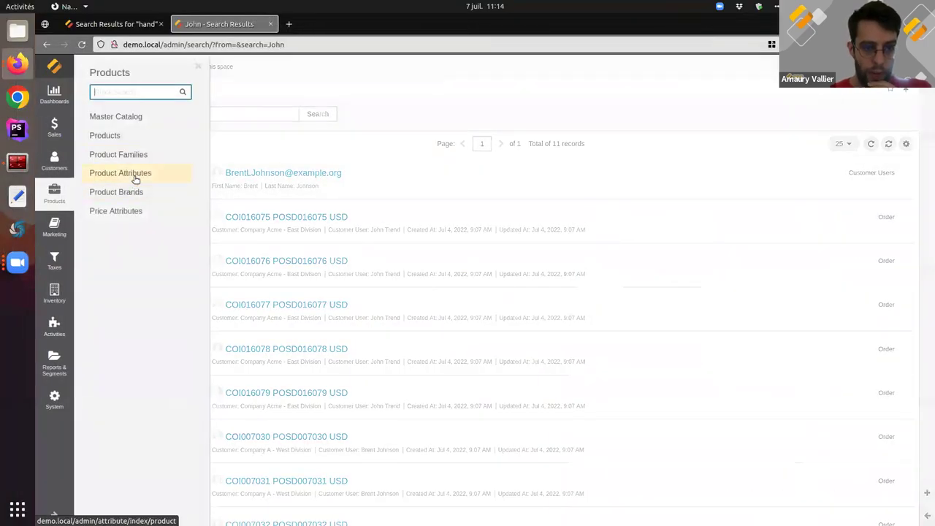
click(121, 174)
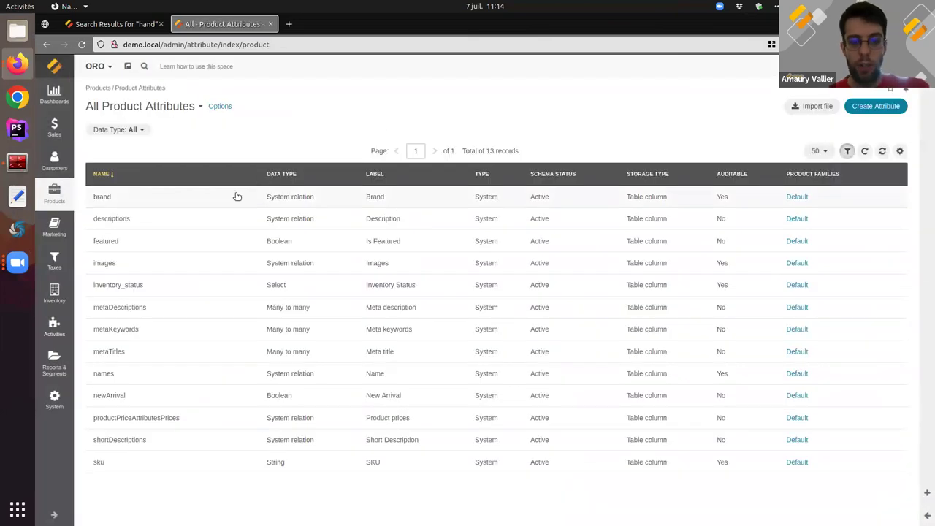
click(112, 68)
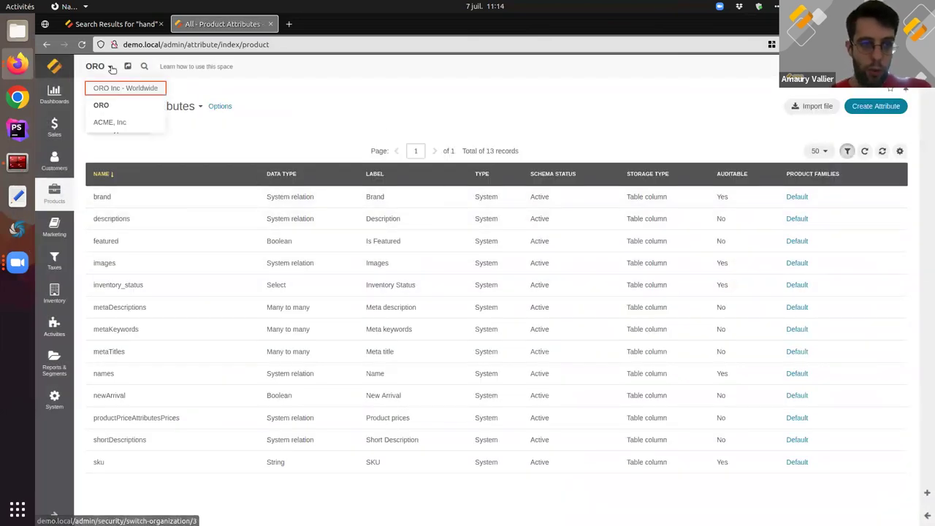
click(128, 89)
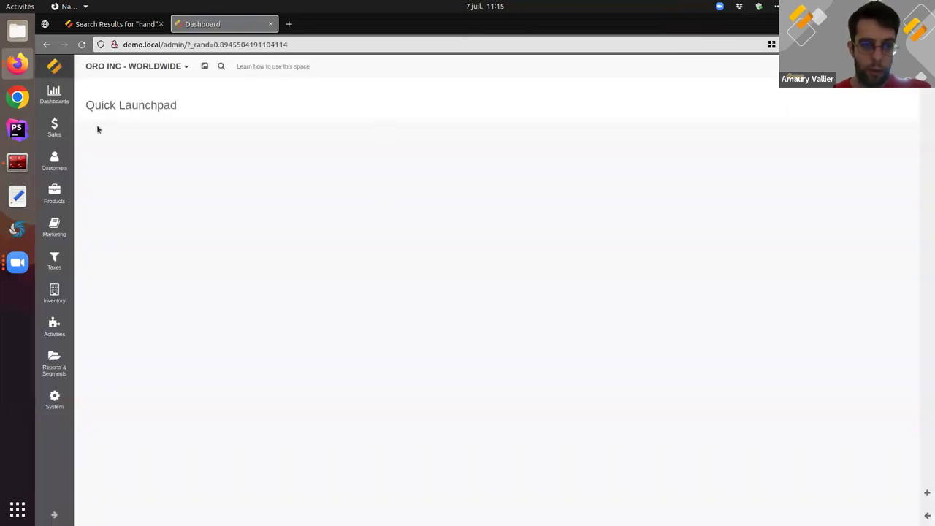
click(54, 192)
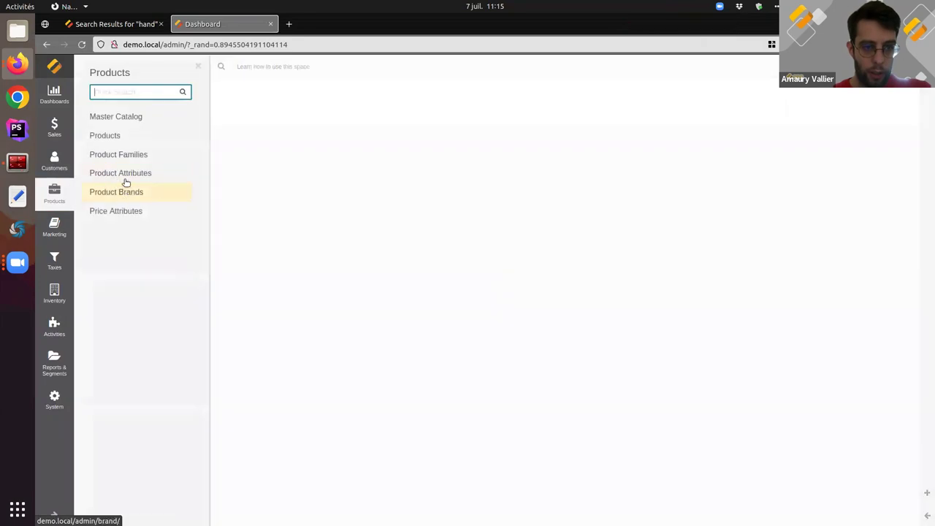
click(121, 173)
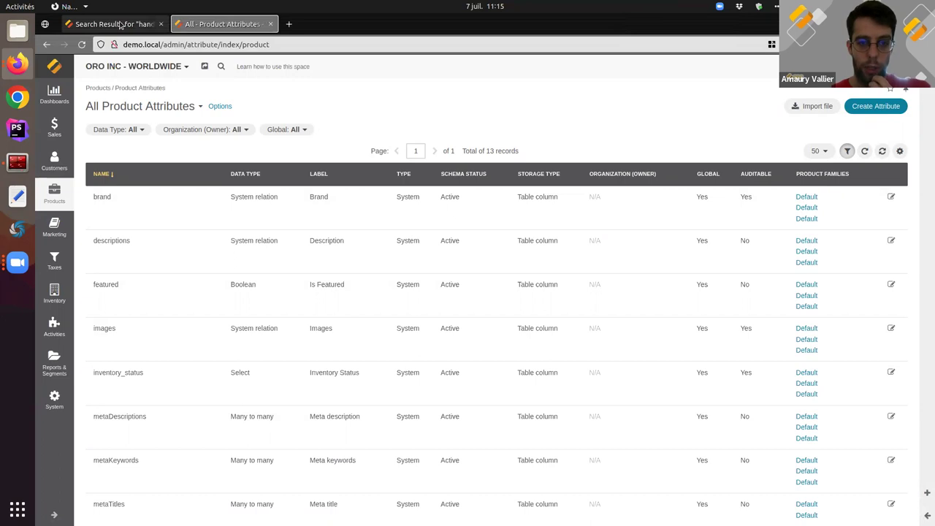
Return to the storefront and search the products for "cabinet".
click(121, 25)
click(452, 83)
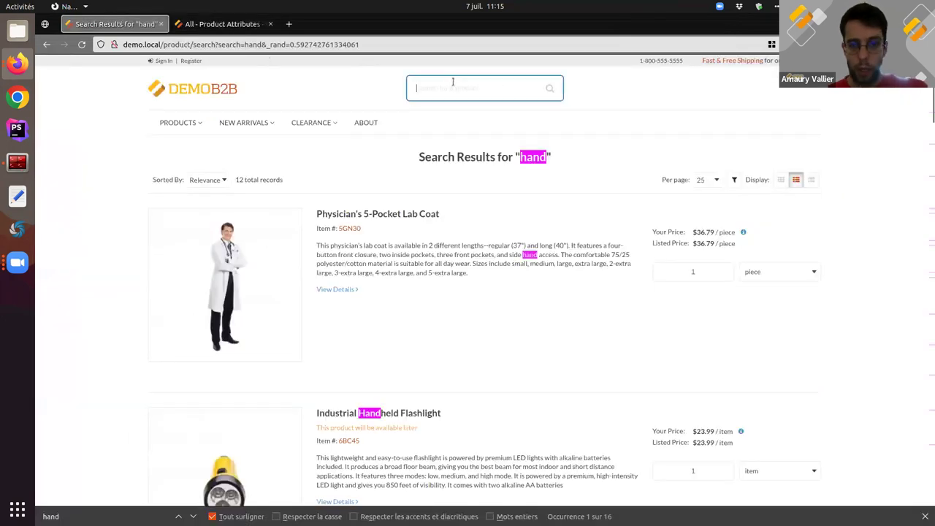
text(cabinet)
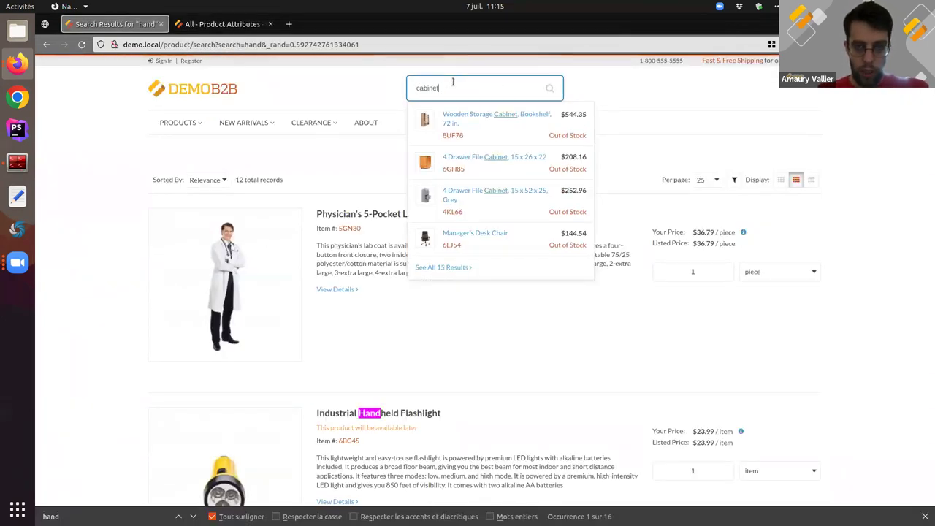
key(Return)
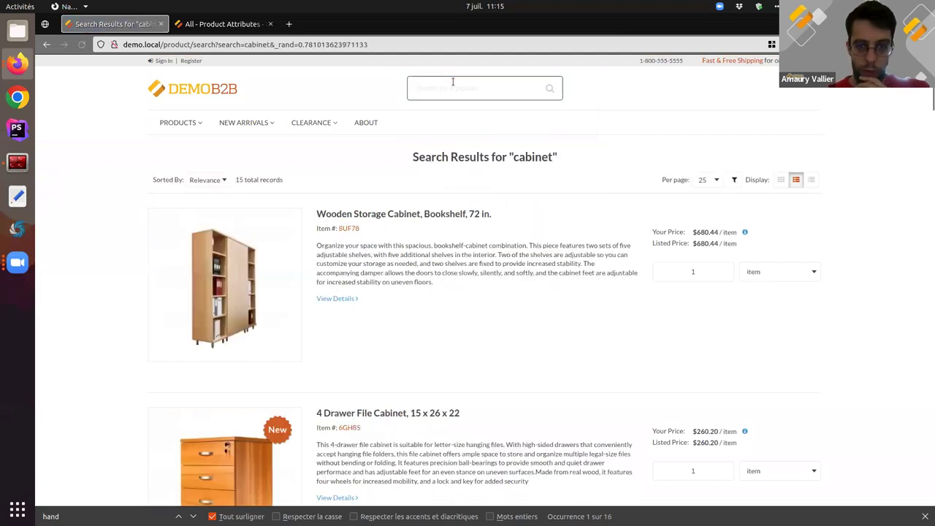
Highlight every occurrence of "cabinet" on the results page and compare the matches in product names and descriptions.
scroll(473, 181, down, 1)
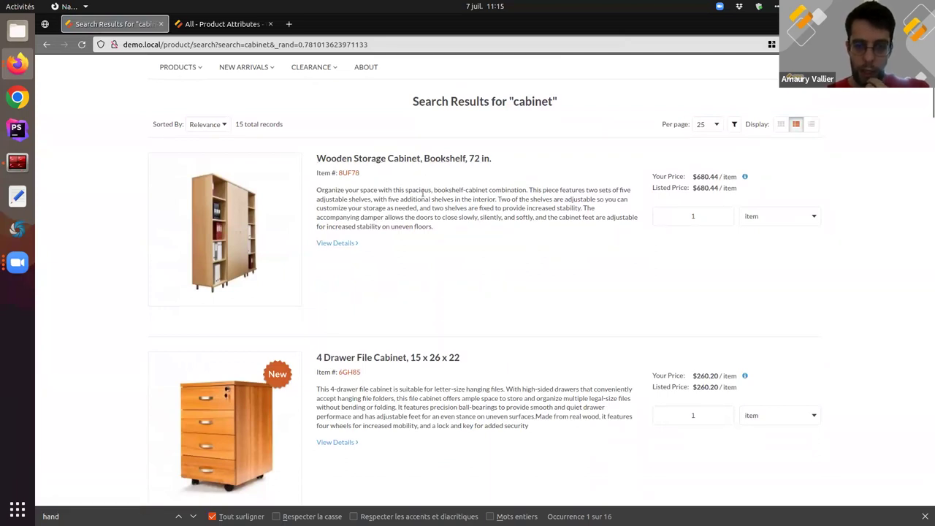
key(ctrl+f)
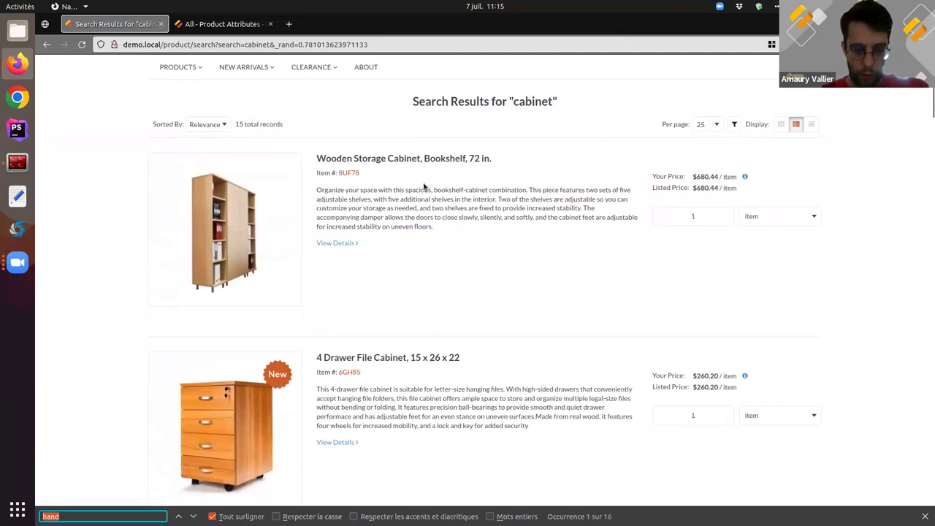
text(cabinet)
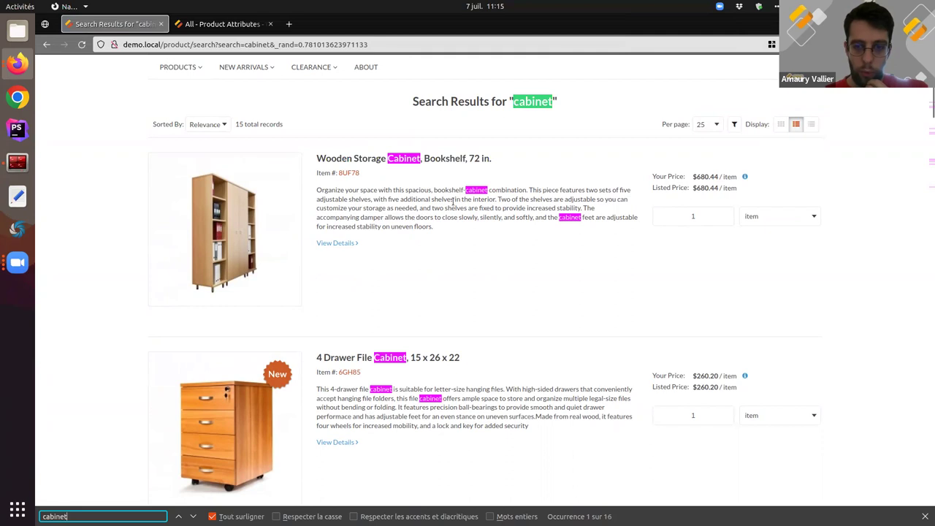
scroll(453, 202, down, 5)
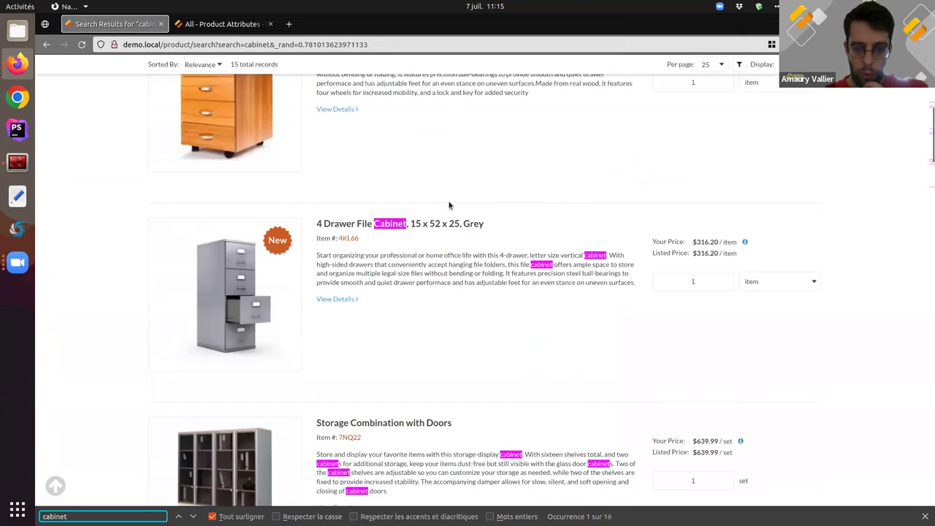
scroll(445, 210, up, 1)
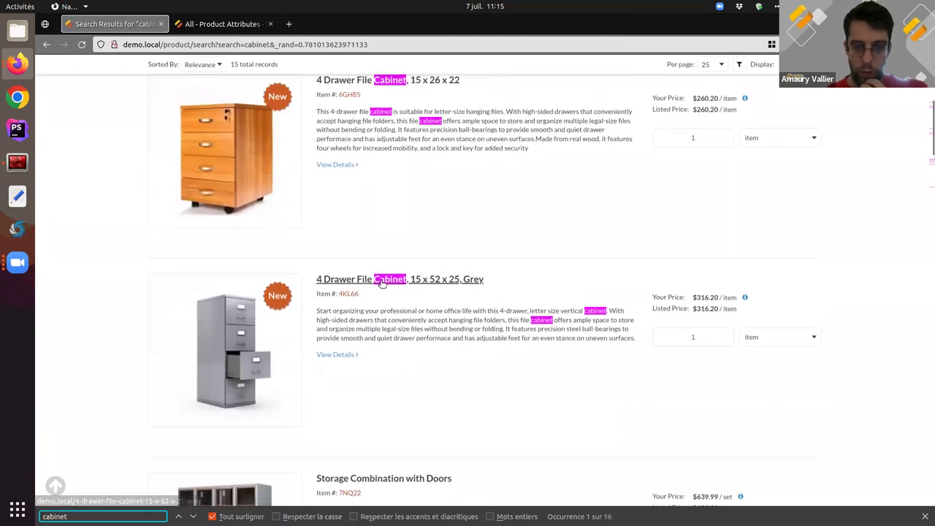
scroll(382, 284, up, 3)
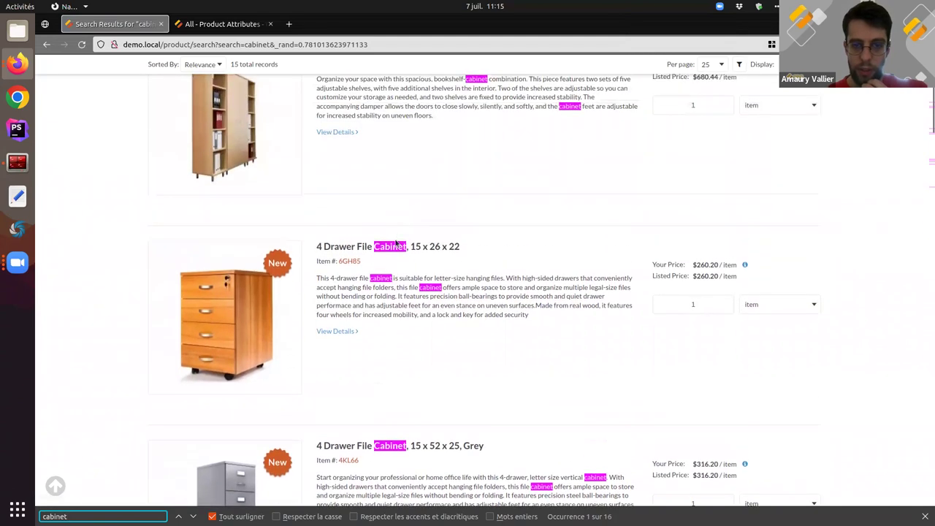
scroll(447, 274, down, 3)
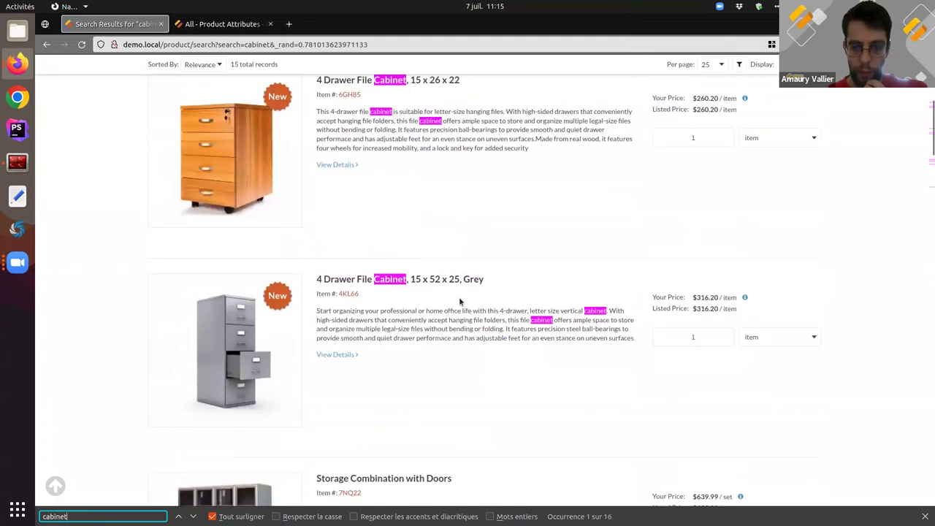
scroll(453, 314, down, 2)
click(521, 399)
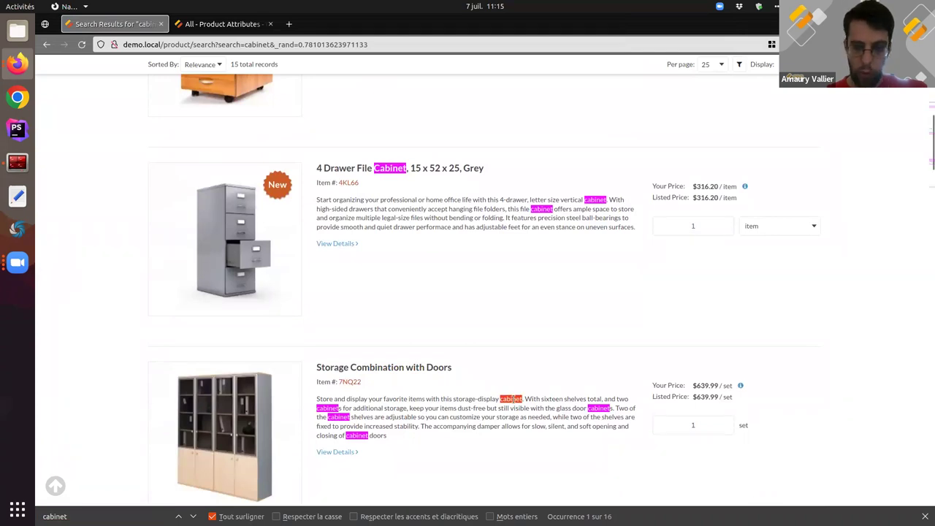
Find the names attribute in the back office's product attributes list and open it for editing.
click(219, 24)
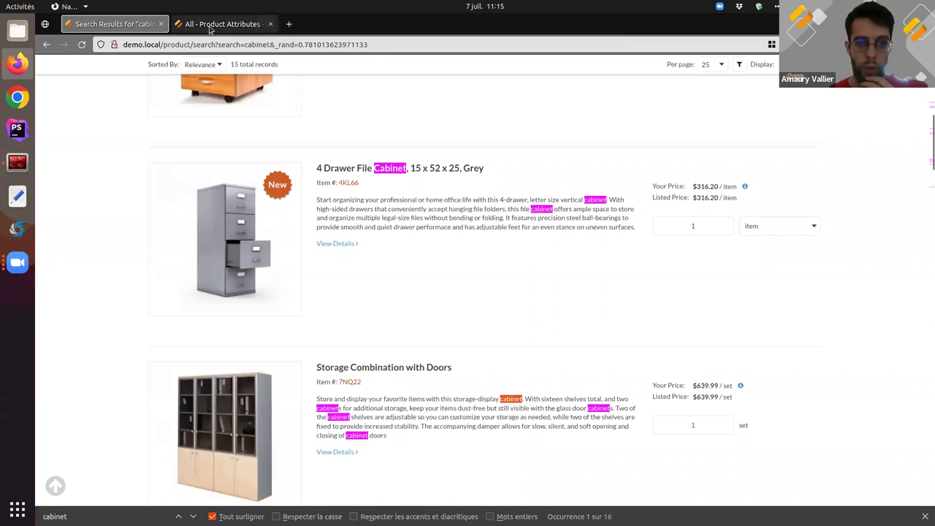
scroll(457, 391, down, 3)
scroll(456, 391, down, 2)
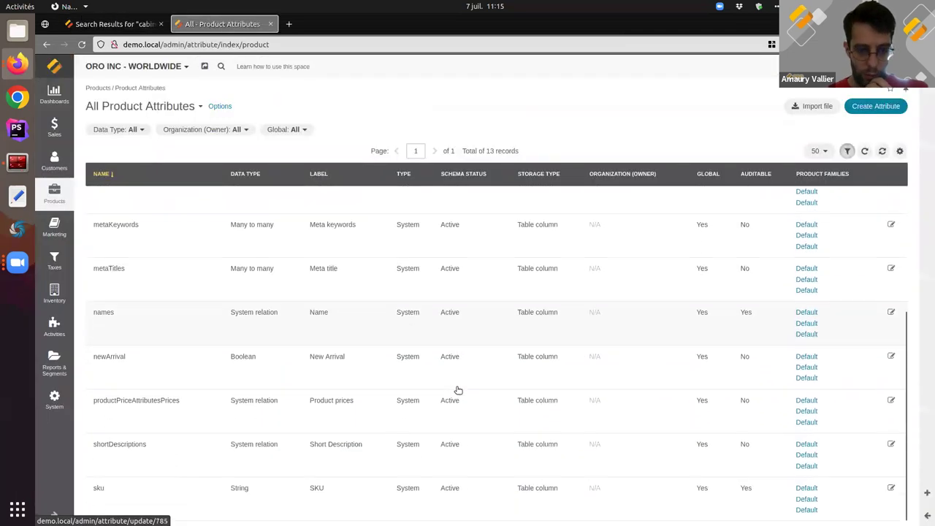
scroll(523, 349, up, 5)
scroll(523, 349, down, 1)
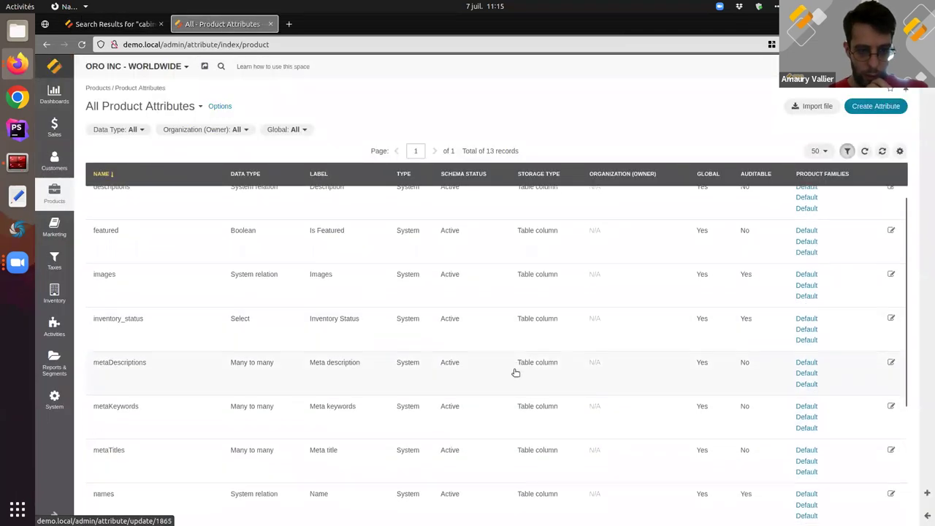
click(891, 453)
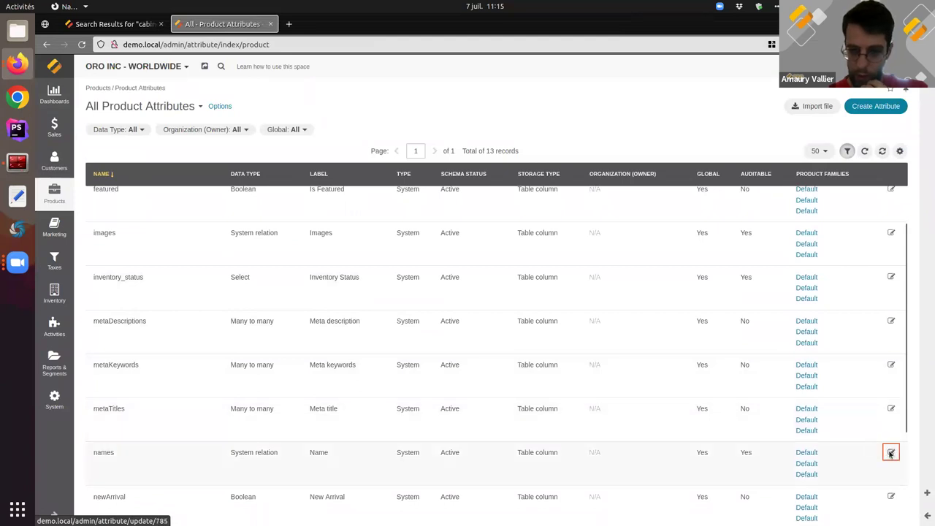
Examine the Name attribute's Global Search Boost and other frontend options, and leave the attribute without saving.
scroll(682, 383, down, 1)
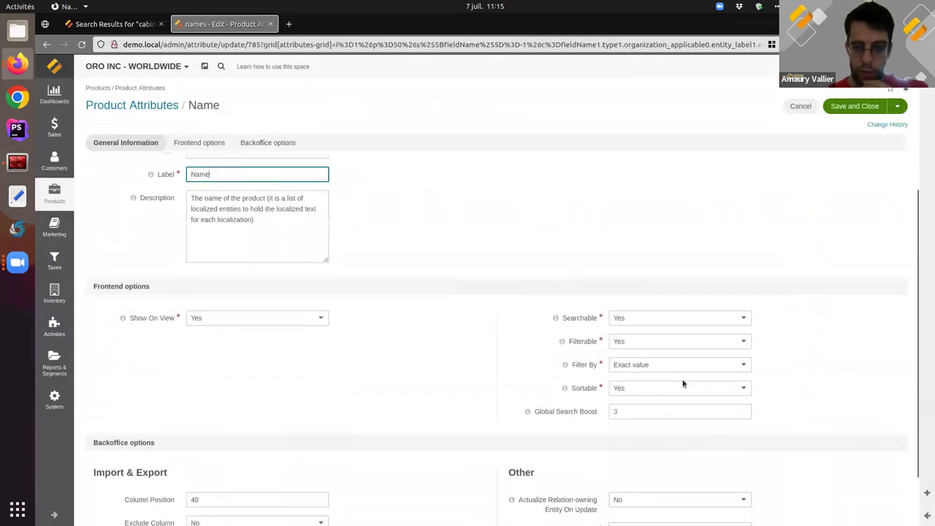
double_click(636, 412)
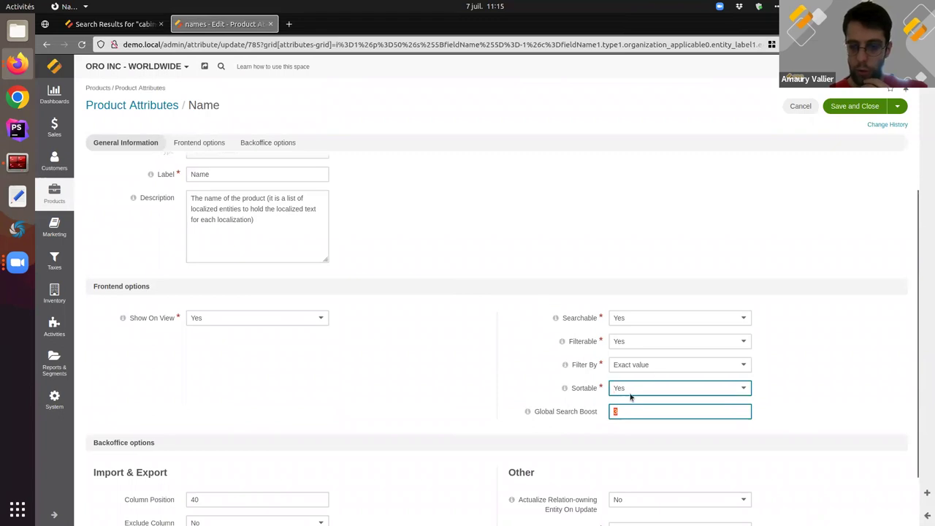
scroll(606, 411, up, 1)
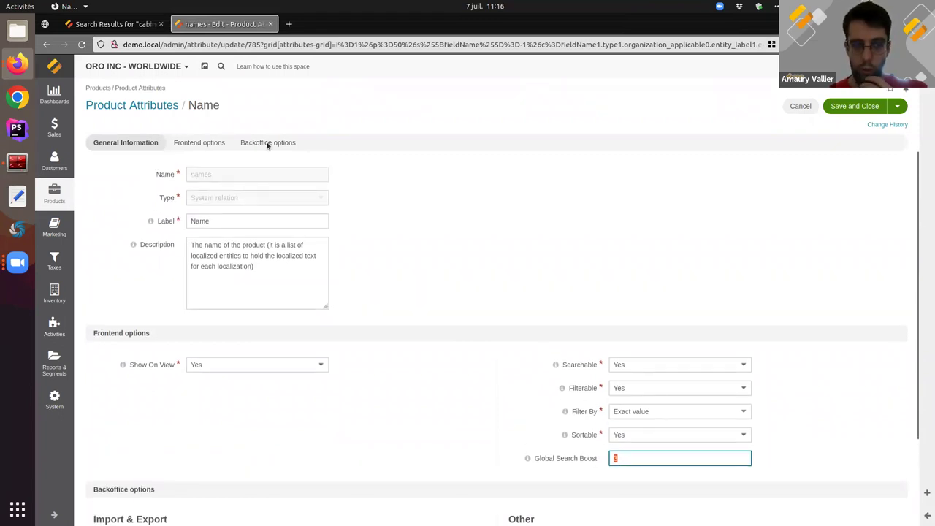
scroll(676, 127, down, 2)
scroll(730, 117, up, 1)
click(800, 106)
Set the Global Search Boost of the shortDescriptions attribute to 5 and save the attribute.
scroll(657, 382, down, 5)
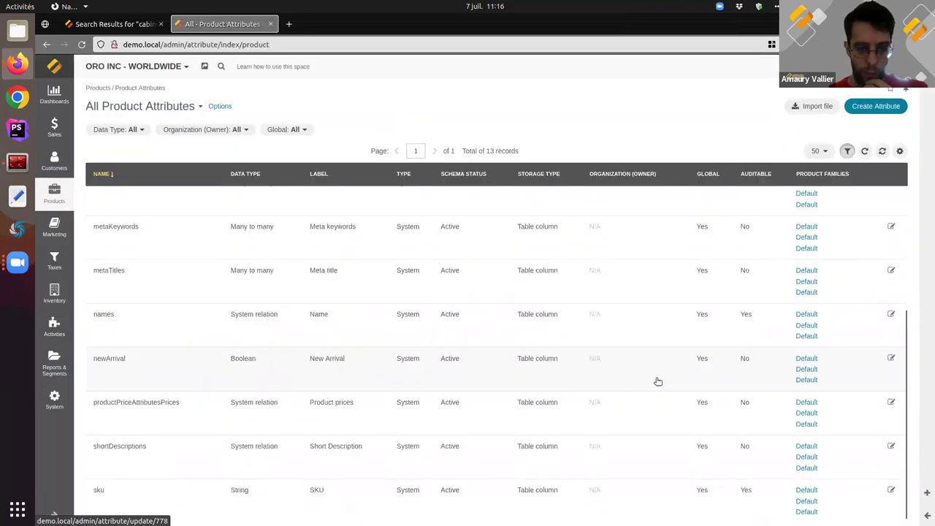
click(890, 445)
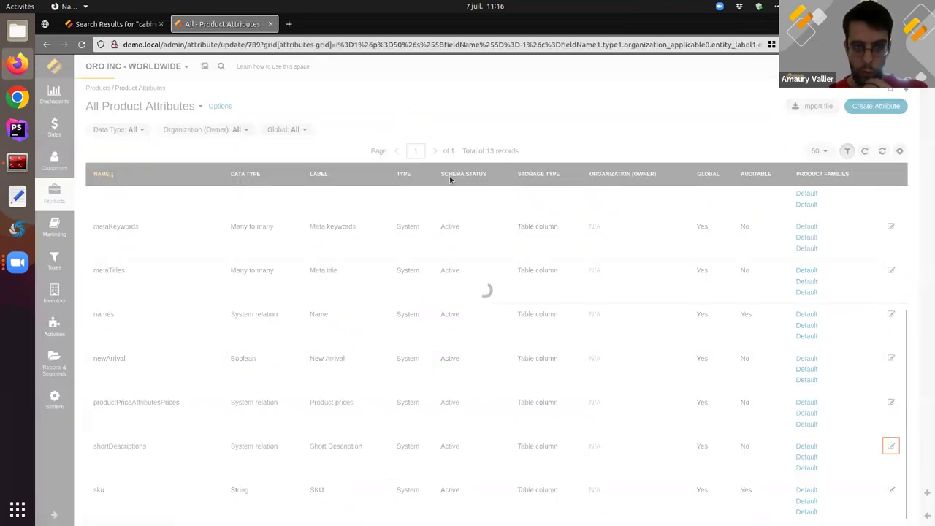
click(101, 24)
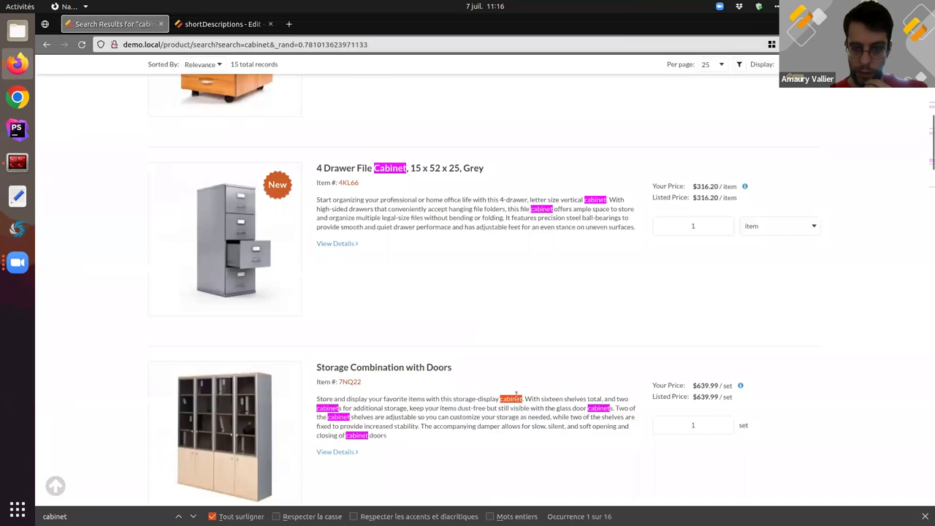
click(225, 24)
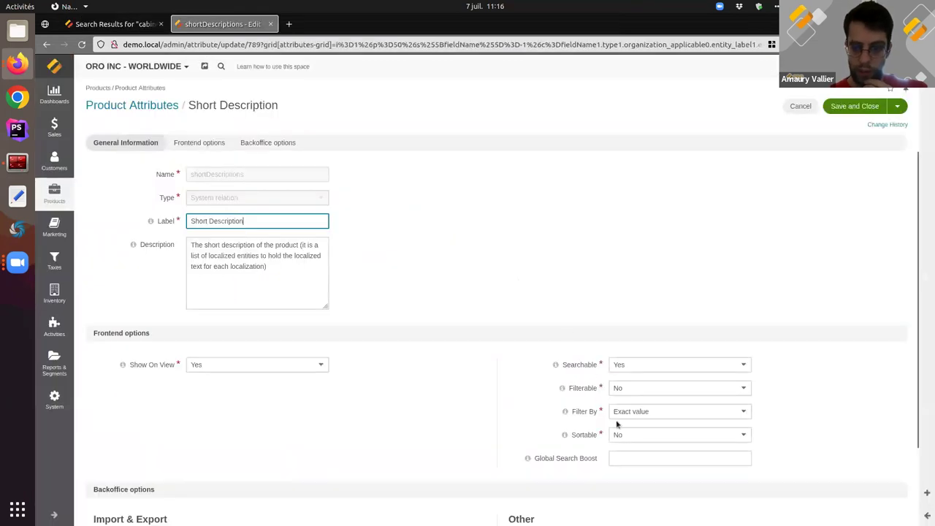
click(631, 458)
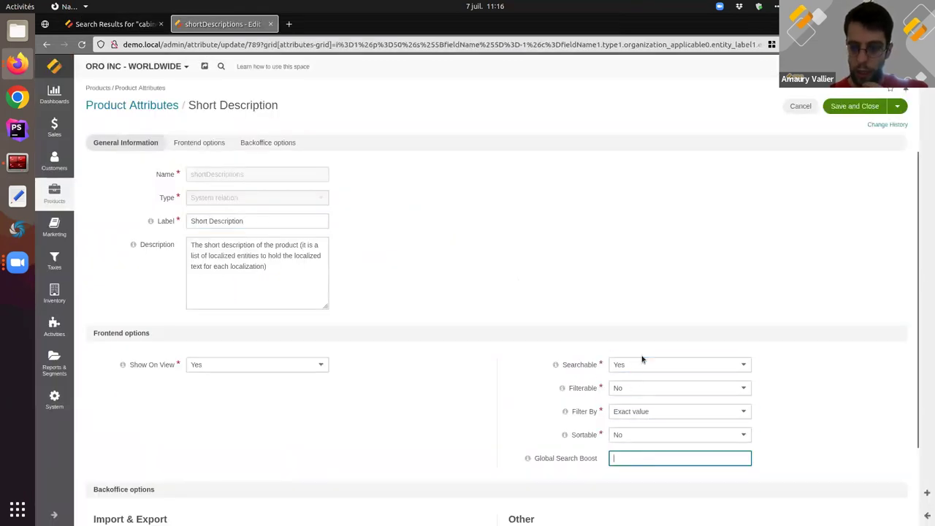
text(5)
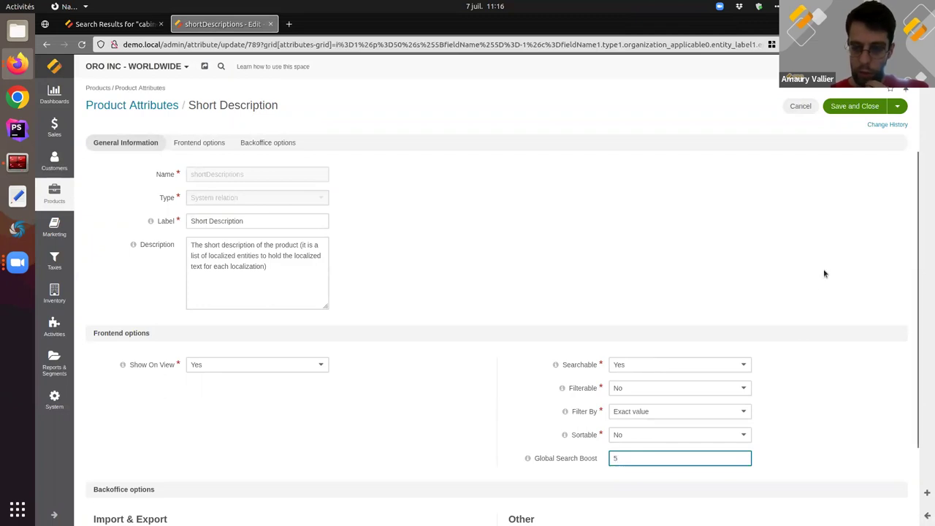
click(853, 106)
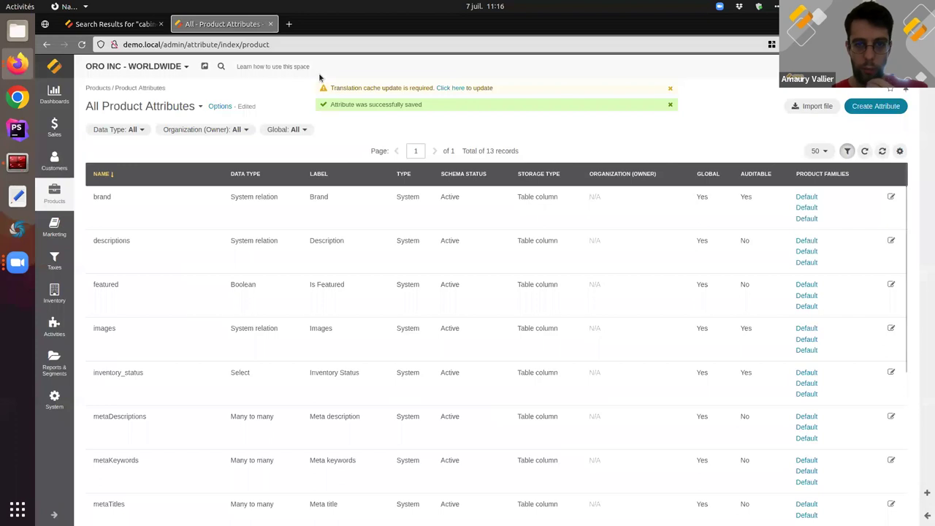
Update the translation cache, and rerun the last command in the Terminator terminal before returning to Firefox.
click(444, 89)
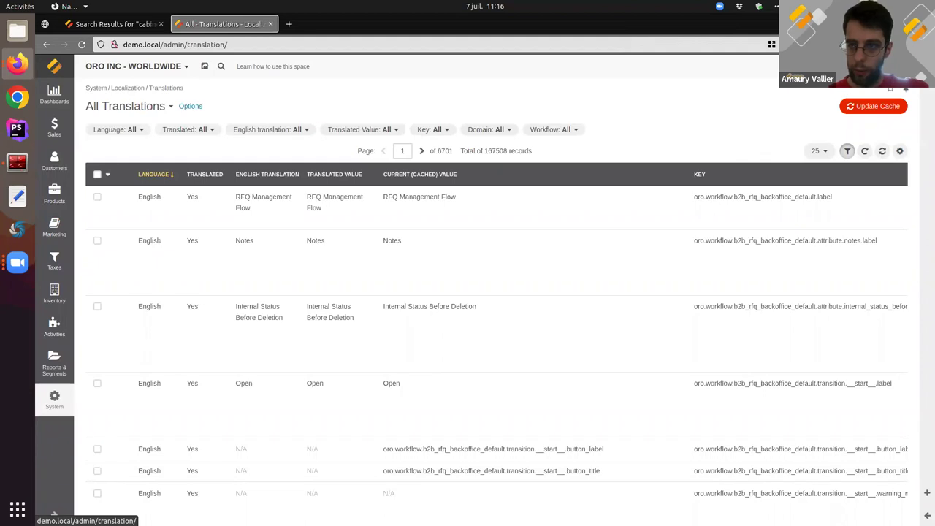
click(877, 106)
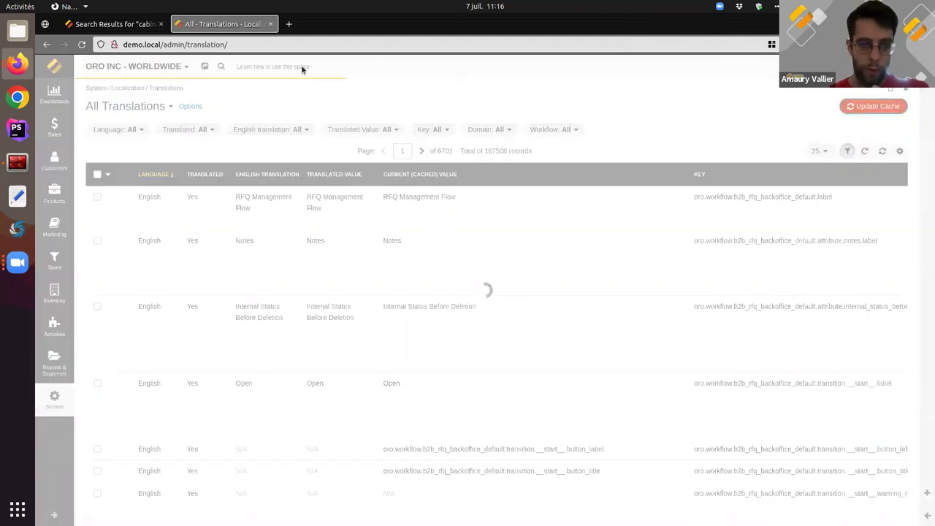
click(16, 162)
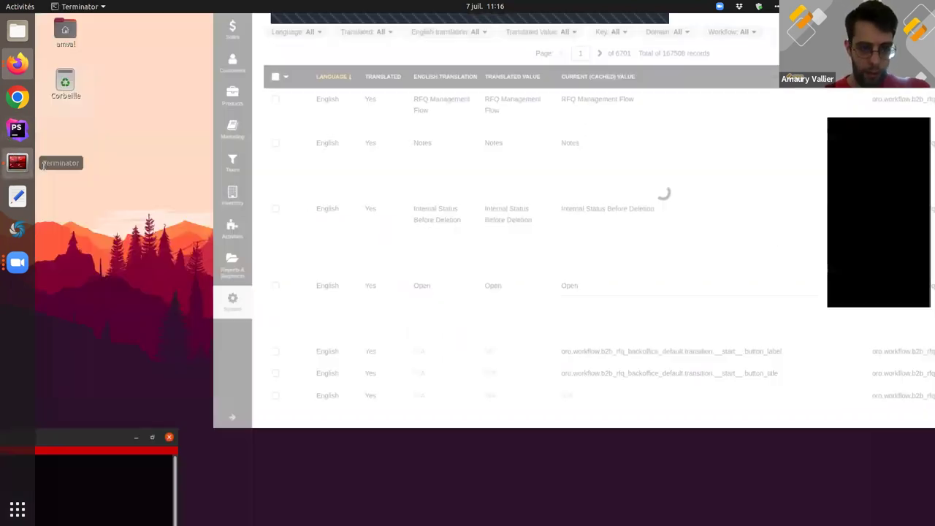
key(Up)
key(Return)
key(alt+Tab)
key(alt+Tab)
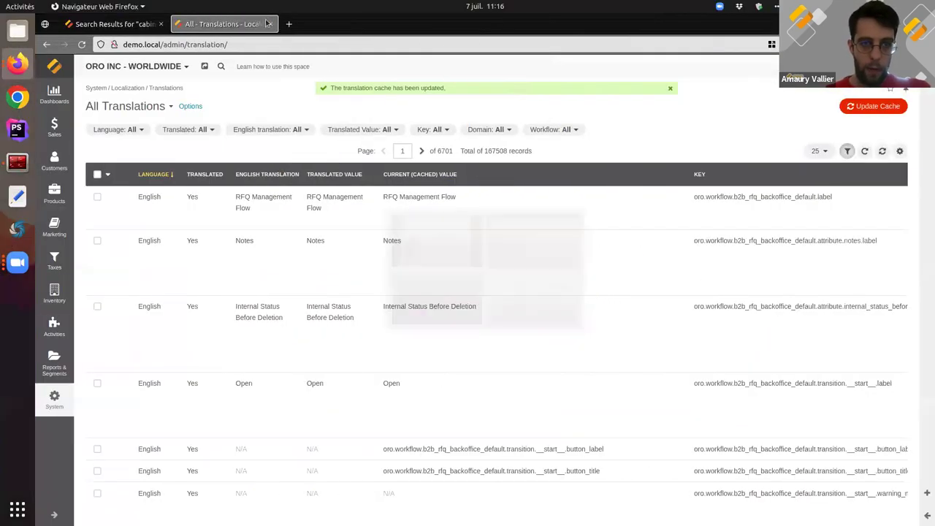
Reload the storefront search results for "cabinet" and highlight every occurrence of the word again.
key(ctrl+Tab)
scroll(448, 172, up, 2)
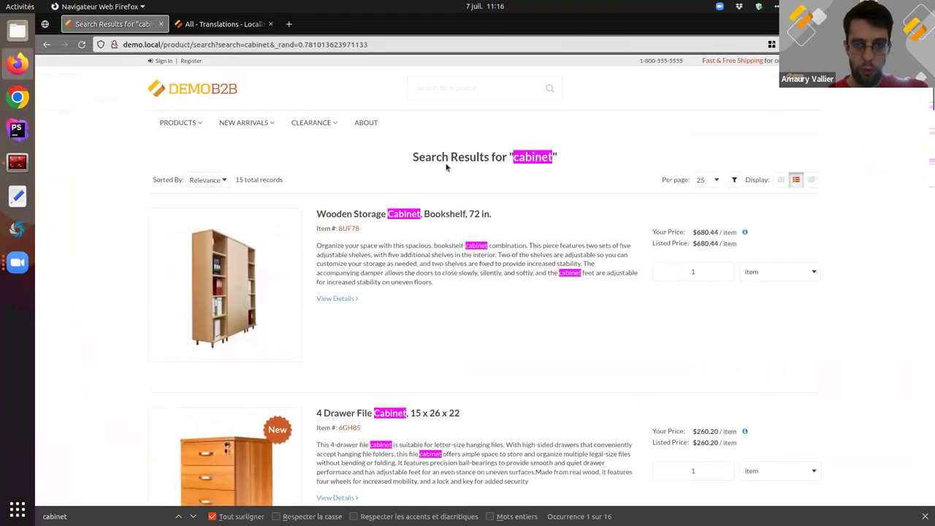
key(F5)
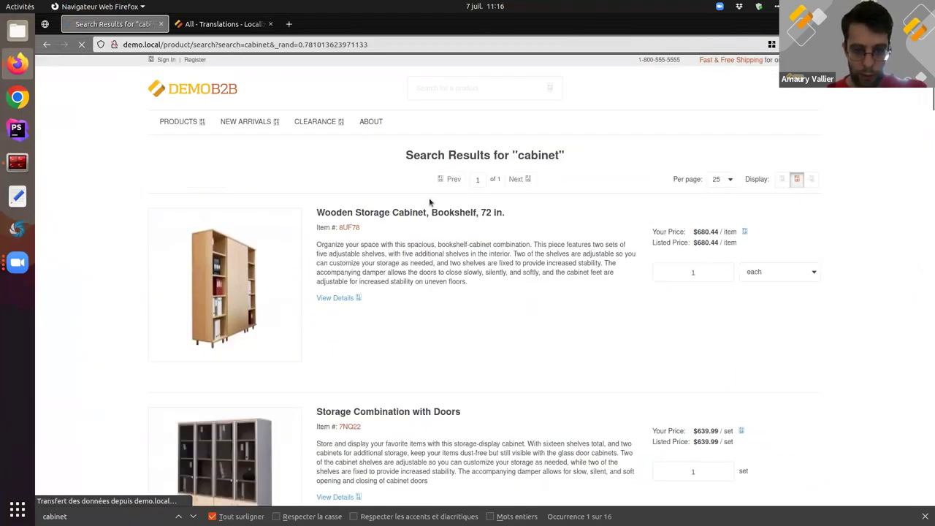
key(ctrl+f)
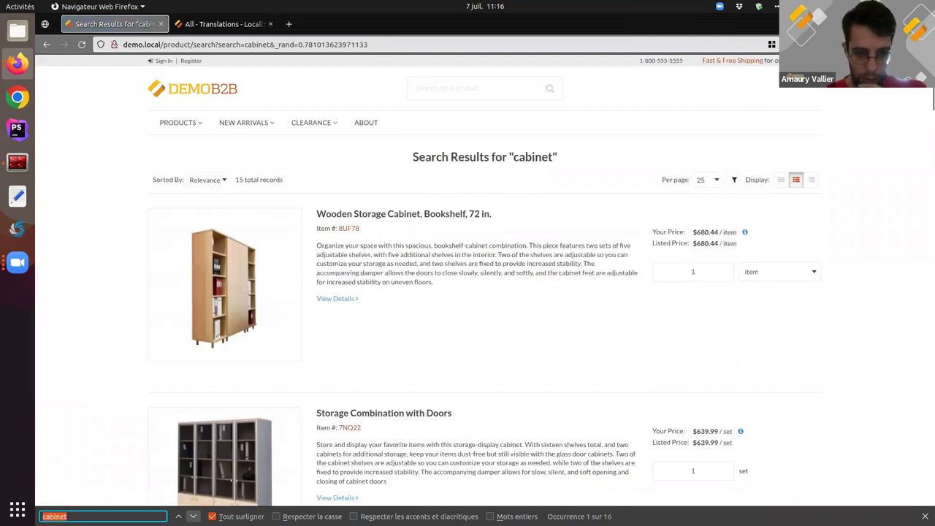
key(Return)
Compare the order of the first "cabinet" results with the matches in their names and descriptions.
scroll(473, 395, down, 1)
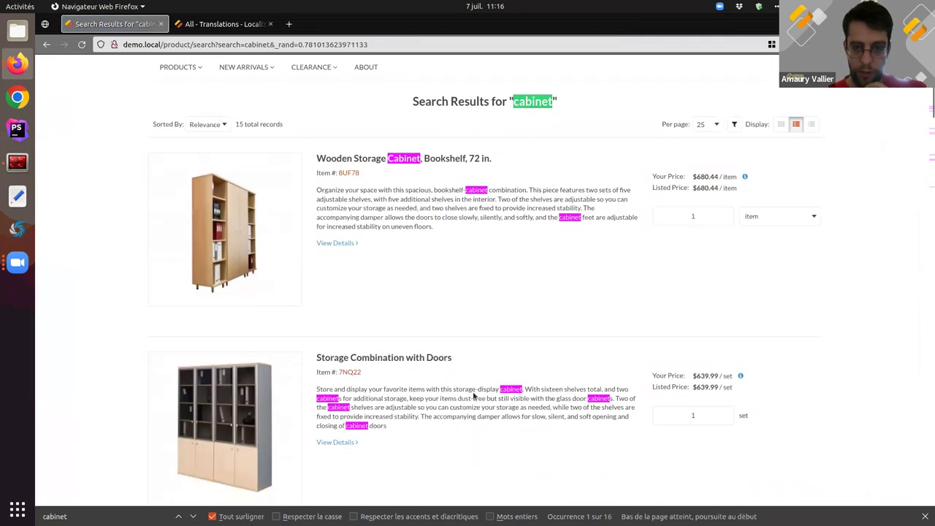
scroll(473, 395, down, 2)
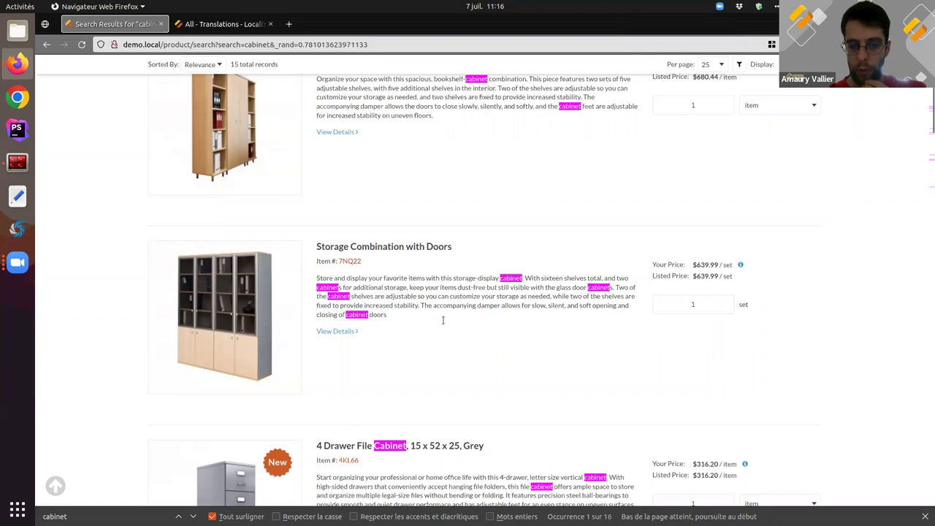
scroll(413, 294, down, 2)
scroll(413, 293, up, 2)
scroll(426, 334, down, 2)
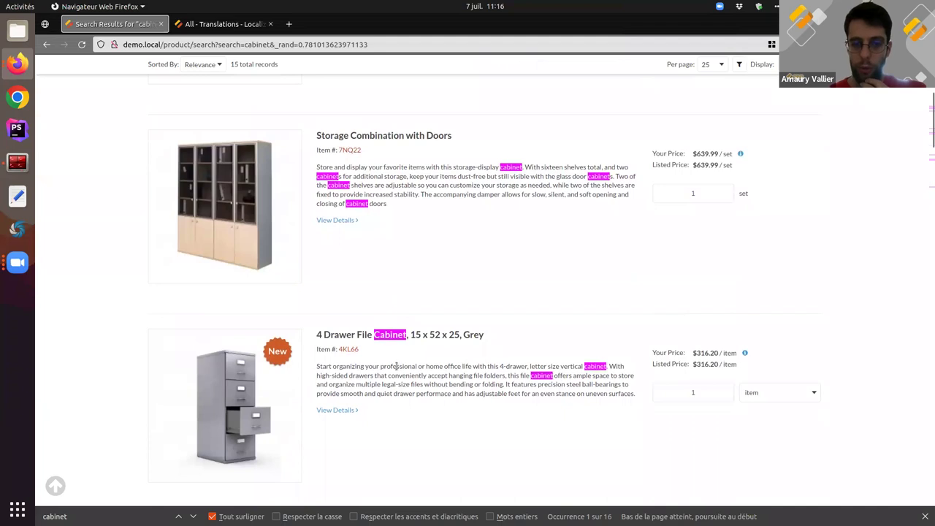
scroll(395, 367, up, 4)
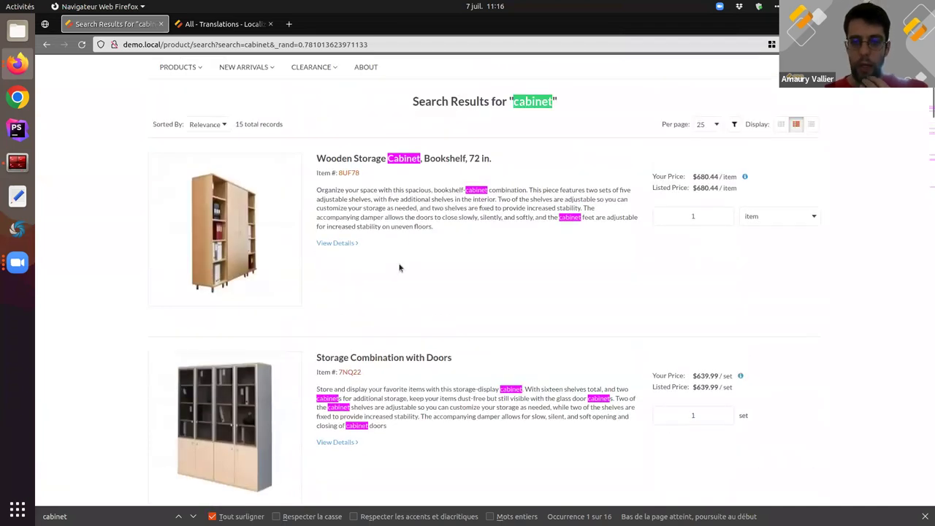
Return to the back office's product attributes list and look through the attributes down to sku.
click(198, 25)
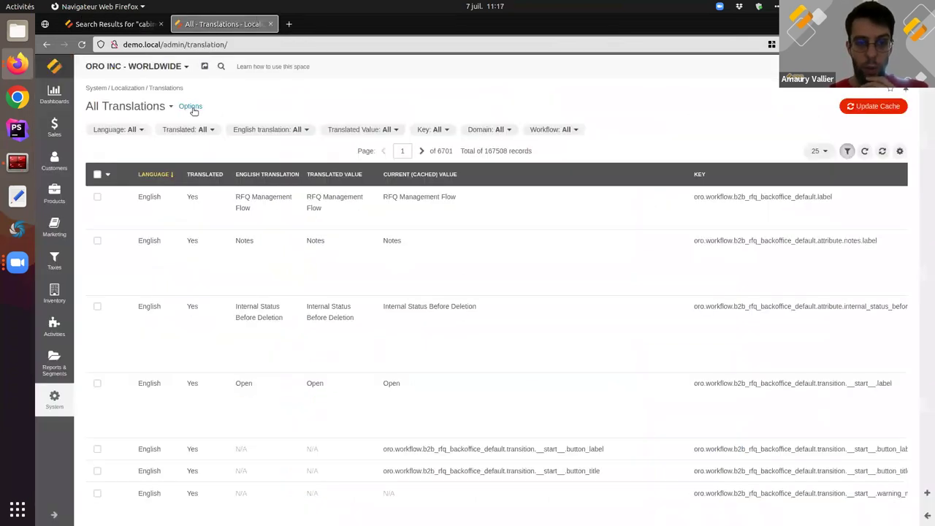
key(alt+Left)
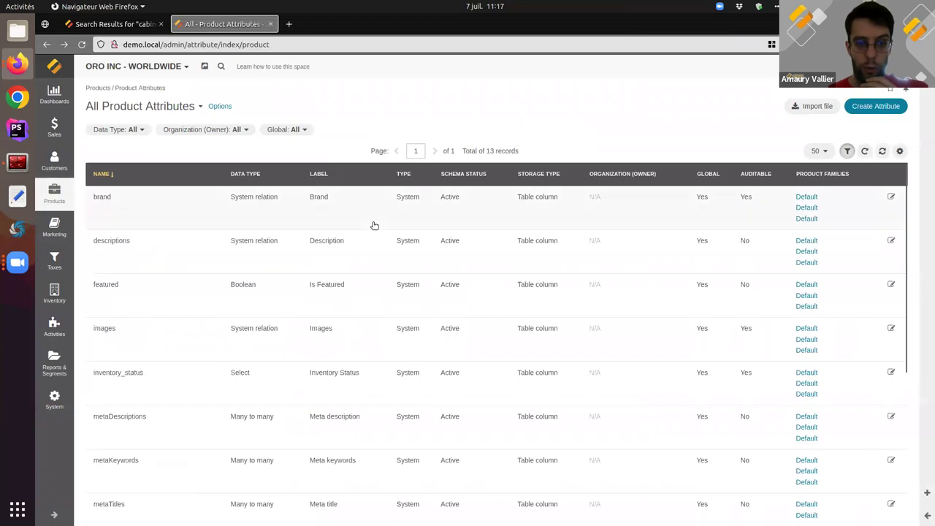
scroll(399, 235, down, 3)
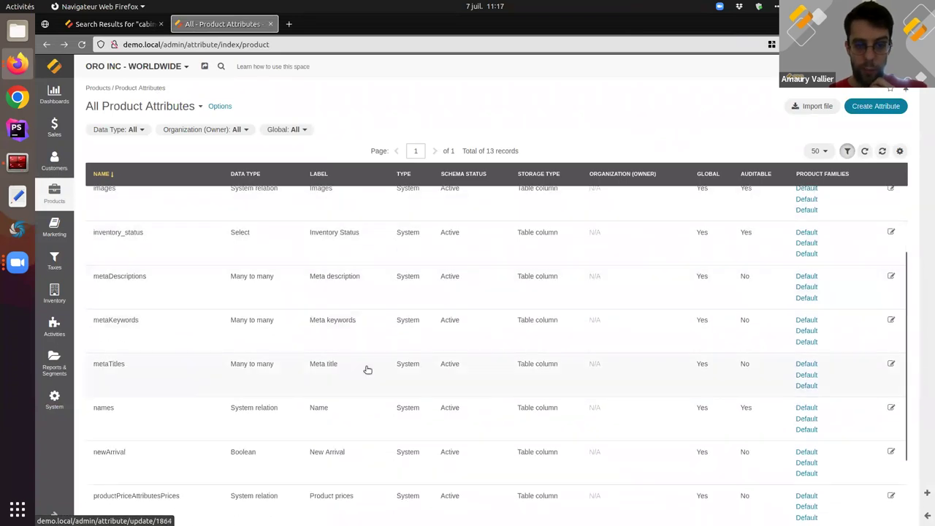
scroll(367, 370, down, 2)
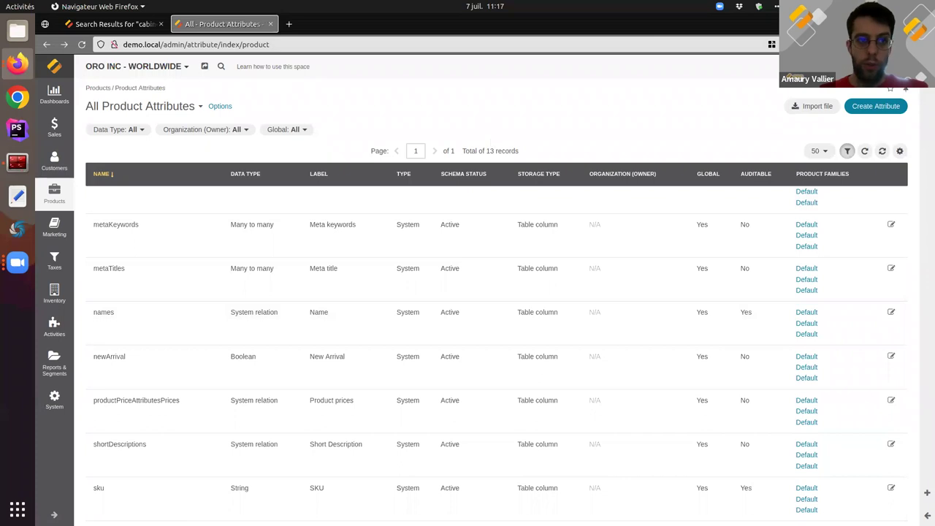
key(alt+Tab)
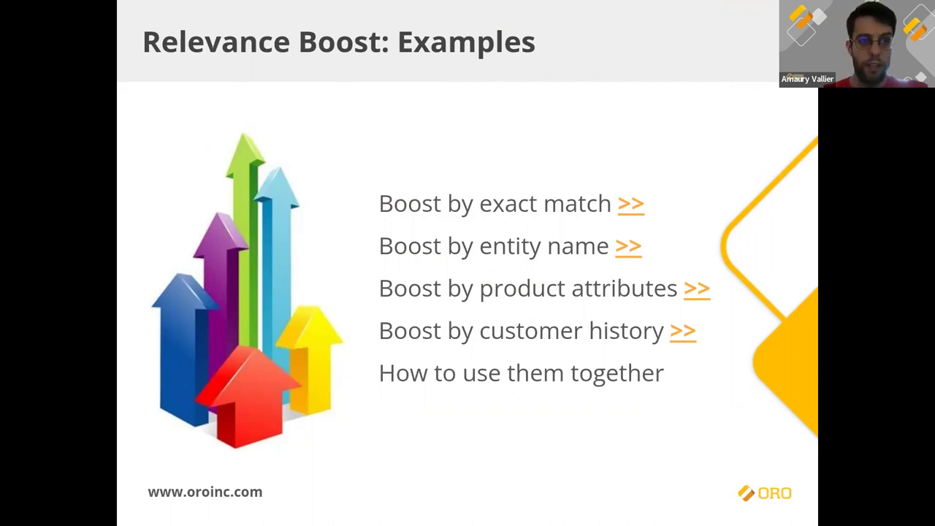
key(alt+Tab)
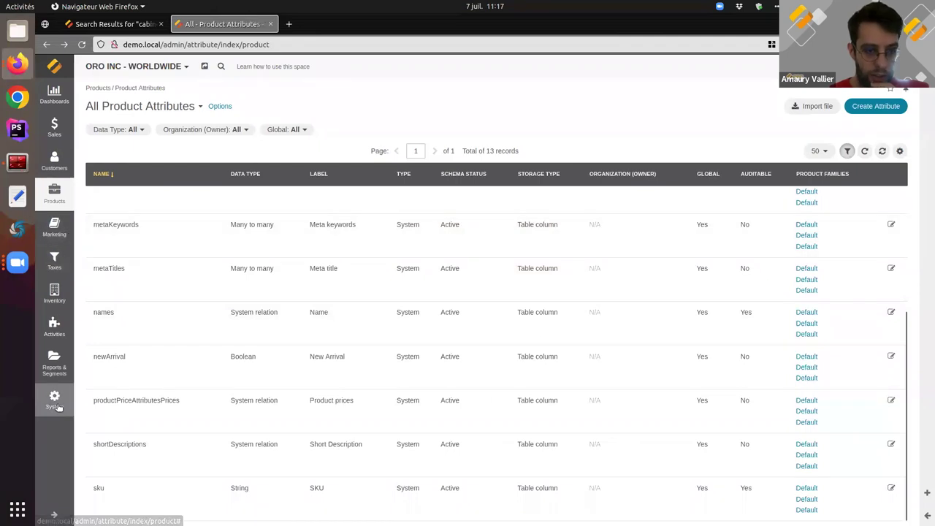
Open the system configuration in a separate browser tab, filter its settings by "customer" and show the Customer History Boost settings.
mouse_move(54, 399)
middle_click(117, 117)
click(325, 24)
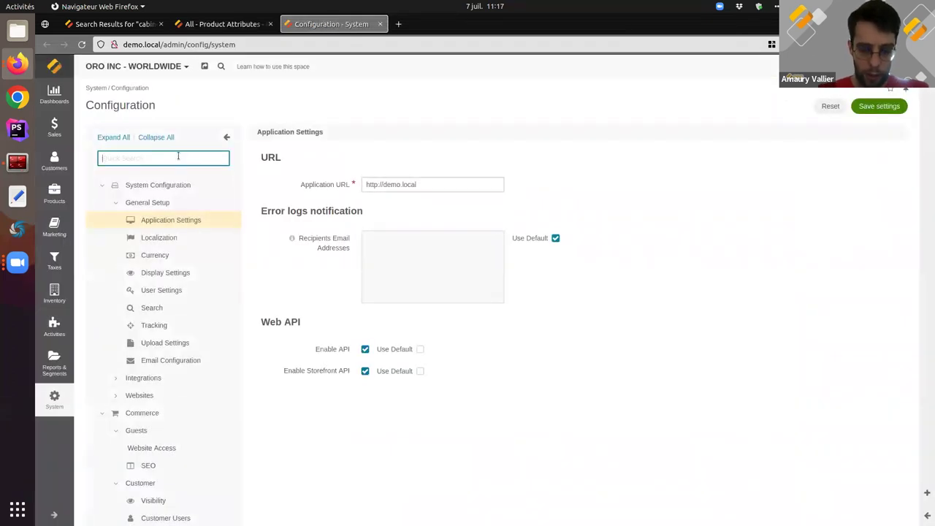
text(customer)
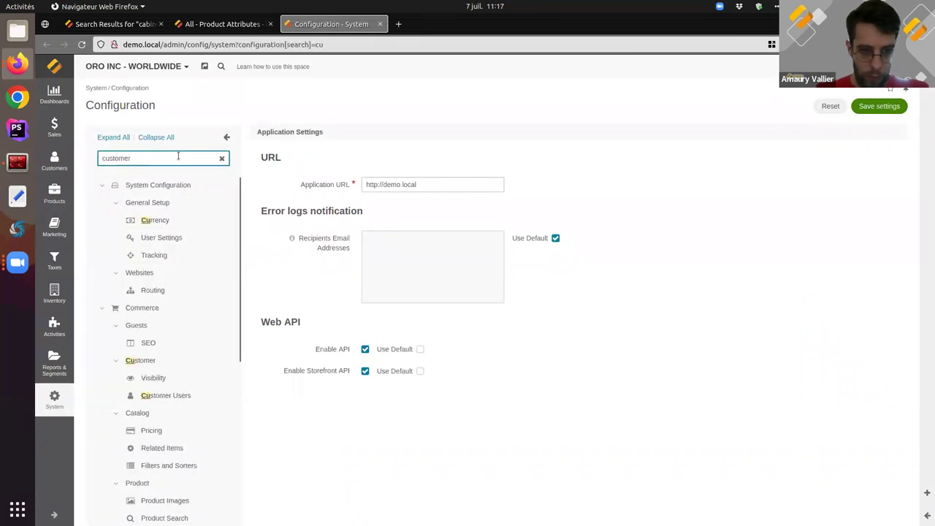
click(174, 467)
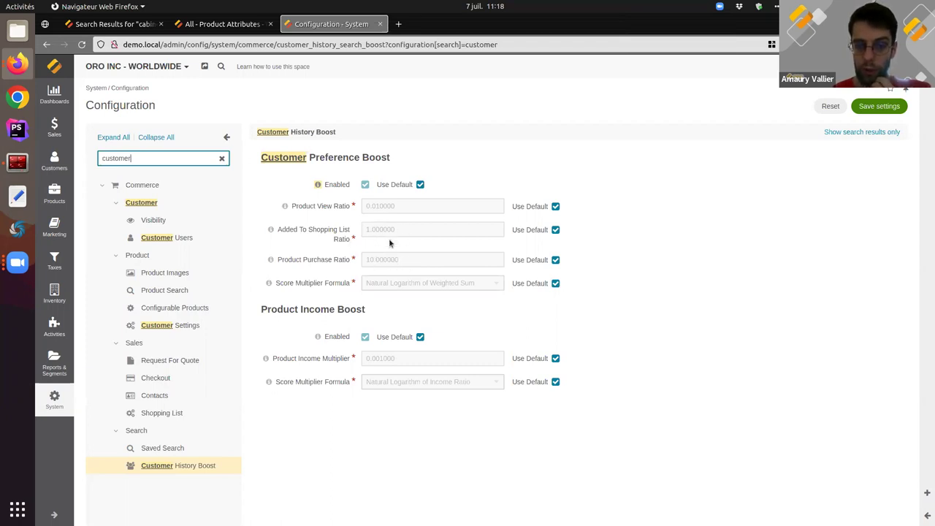
Show the score multiplier formula options of Customer Preference Boost, keep the current formula and restore the default setting.
click(555, 283)
click(428, 285)
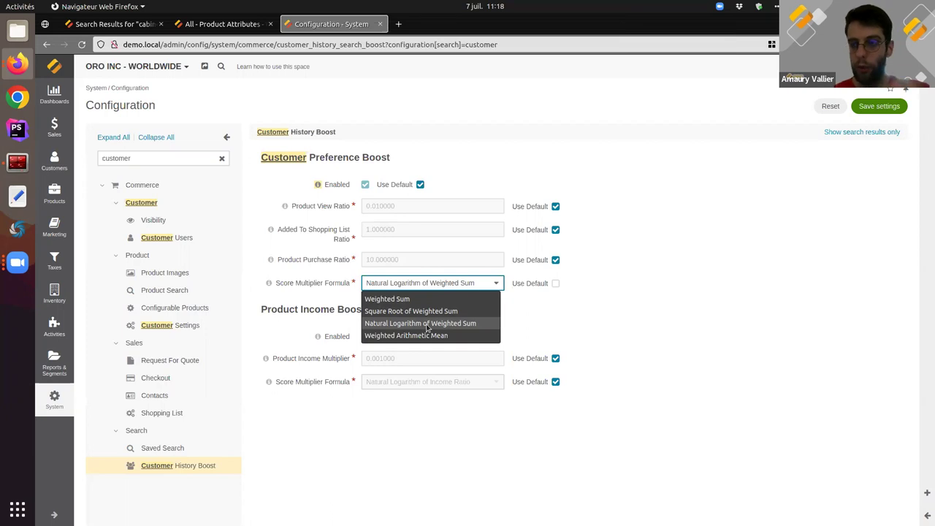
click(549, 311)
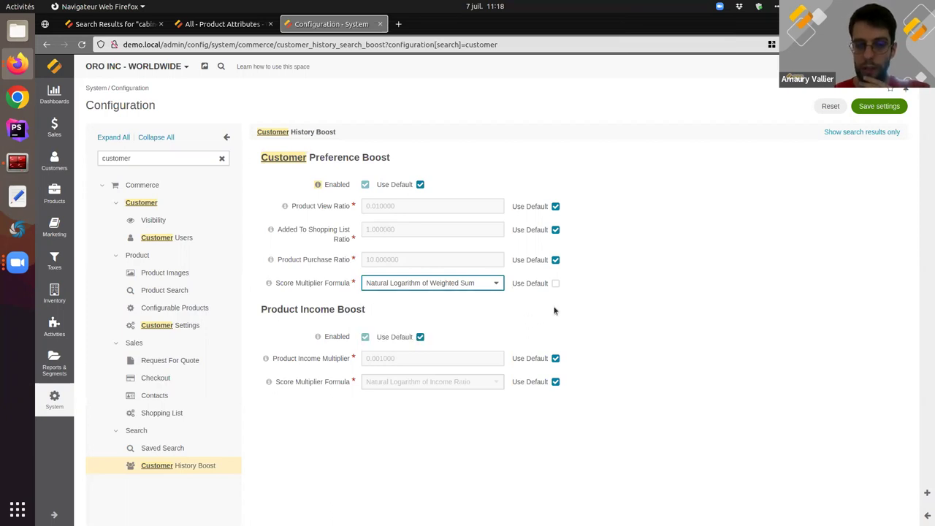
click(556, 284)
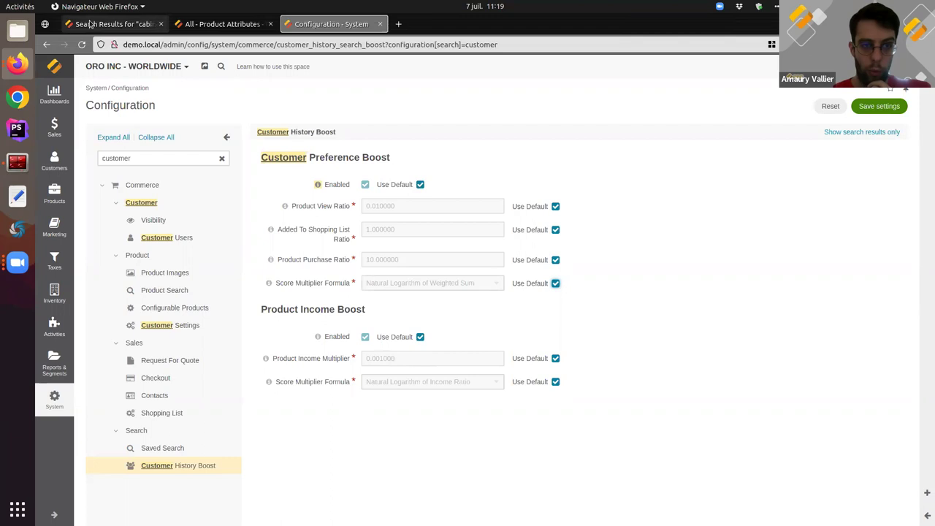
Return to the storefront's "cabinet" results and examine the order of the first products against the highlighted matches in names and descriptions.
click(113, 24)
scroll(455, 222, down, 2)
scroll(446, 219, up, 2)
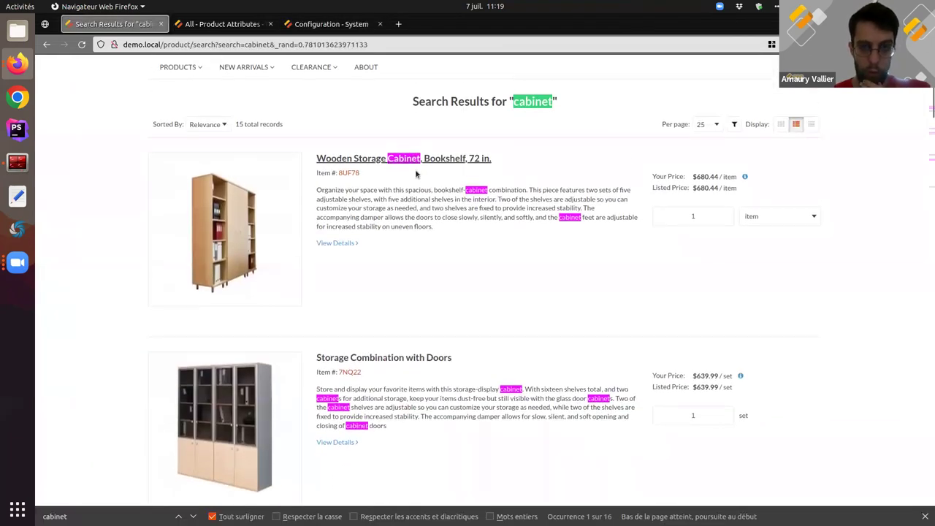
scroll(401, 181, down, 6)
scroll(398, 191, down, 7)
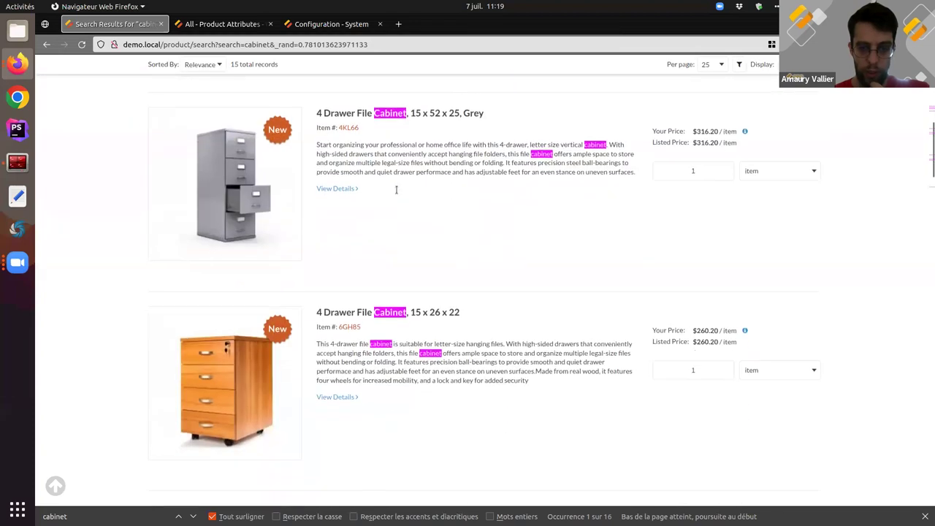
scroll(365, 192, up, 11)
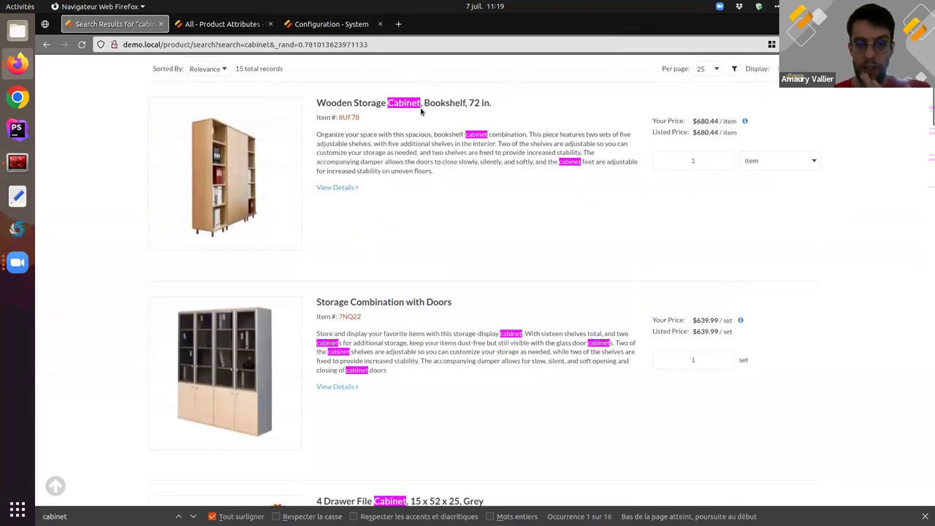
scroll(425, 194, up, 2)
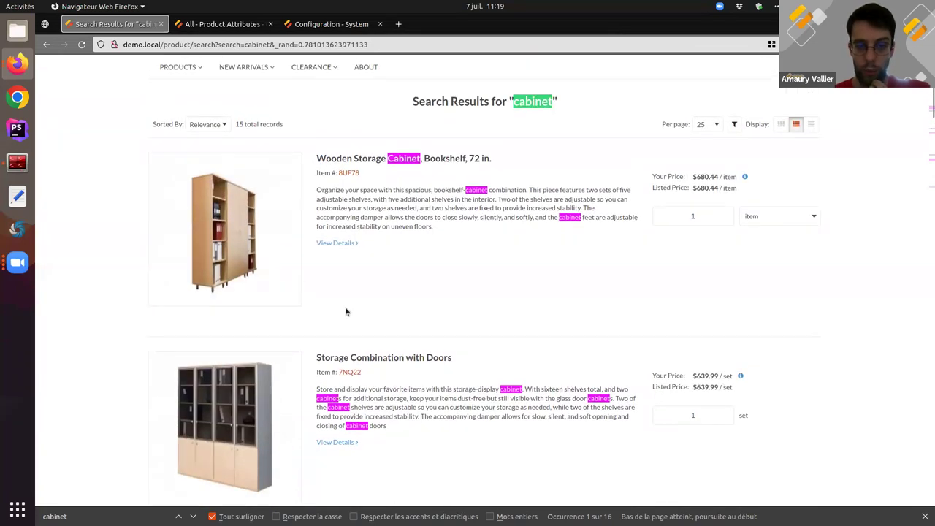
scroll(345, 306, down, 14)
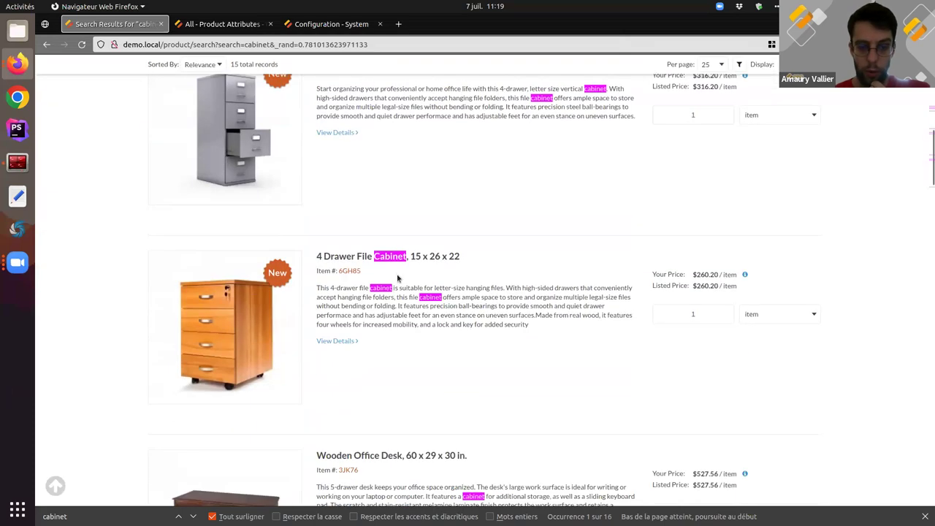
scroll(382, 243, up, 3)
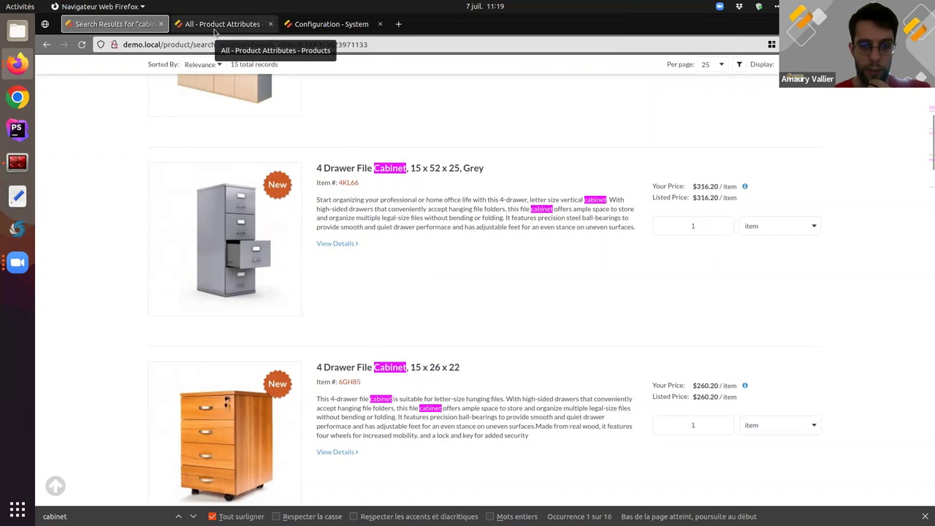
scroll(254, 129, up, 6)
scroll(254, 128, up, 3)
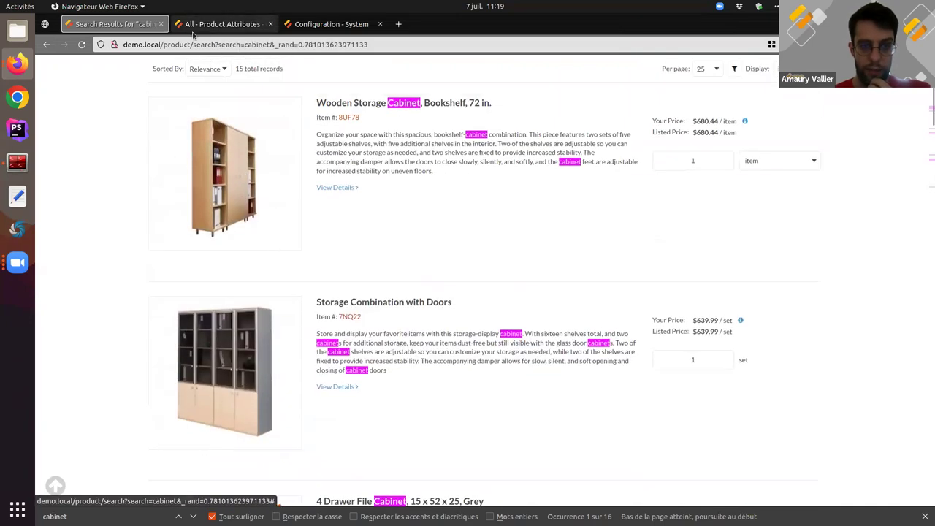
In the Customer History Boost configuration, override the defaults to disable Customer Preference Boost and Product Income Boost, and save the settings.
click(219, 24)
click(322, 24)
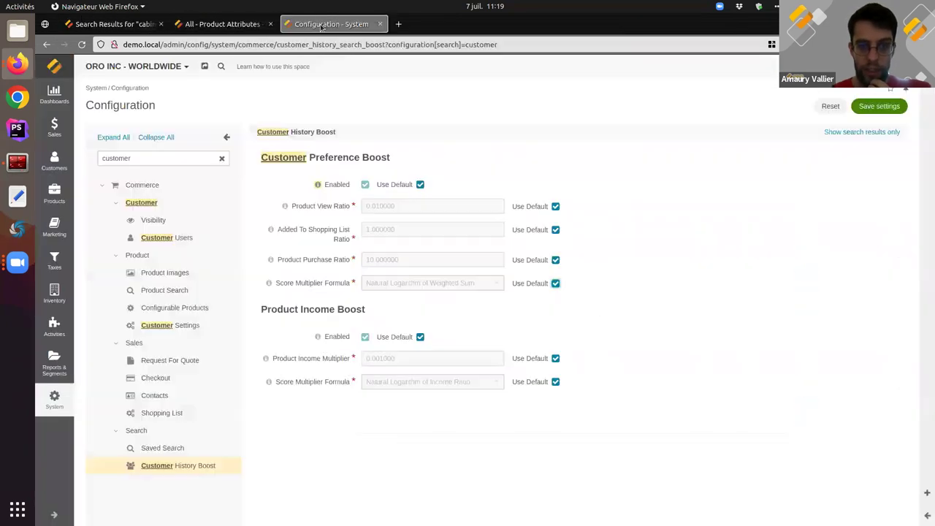
click(420, 184)
click(366, 184)
click(420, 336)
click(365, 336)
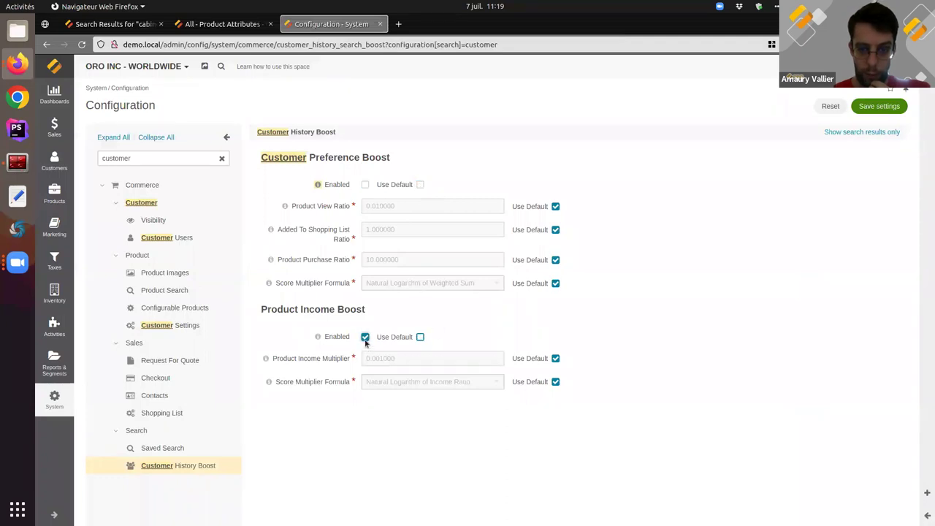
click(865, 106)
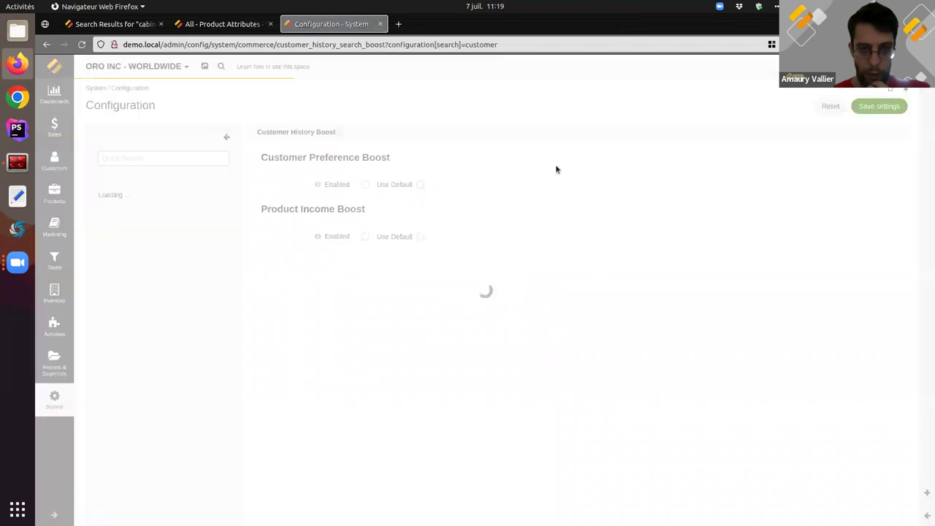
Switch to the terminal and check the output of the website search reindexing.
click(17, 163)
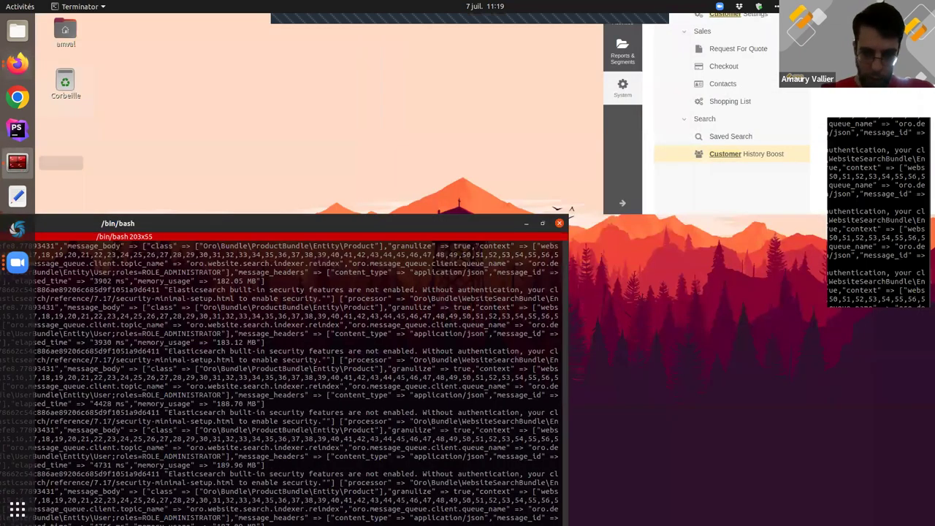
double_click(428, 220)
key(Up)
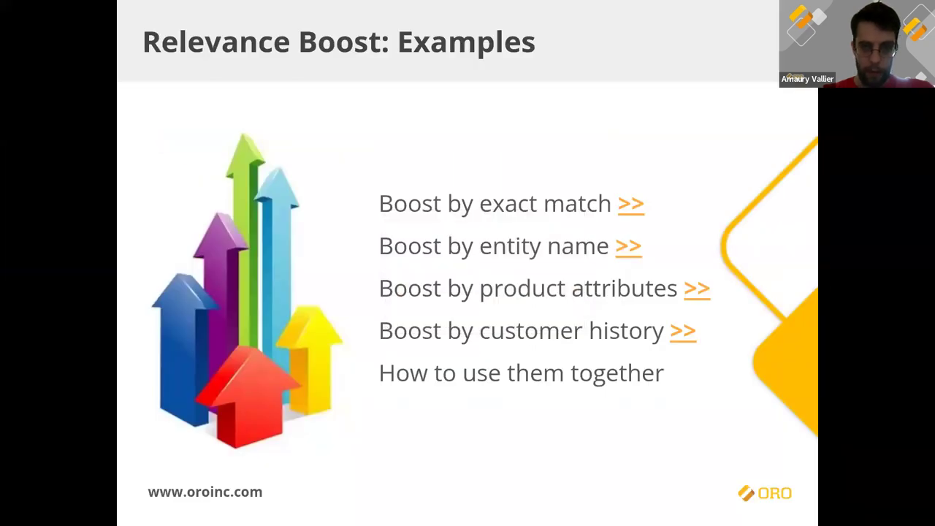
Switch back to the browser, duplicate the storefront's "cabinet" results tab and check the original against the duplicate.
key(alt+Tab)
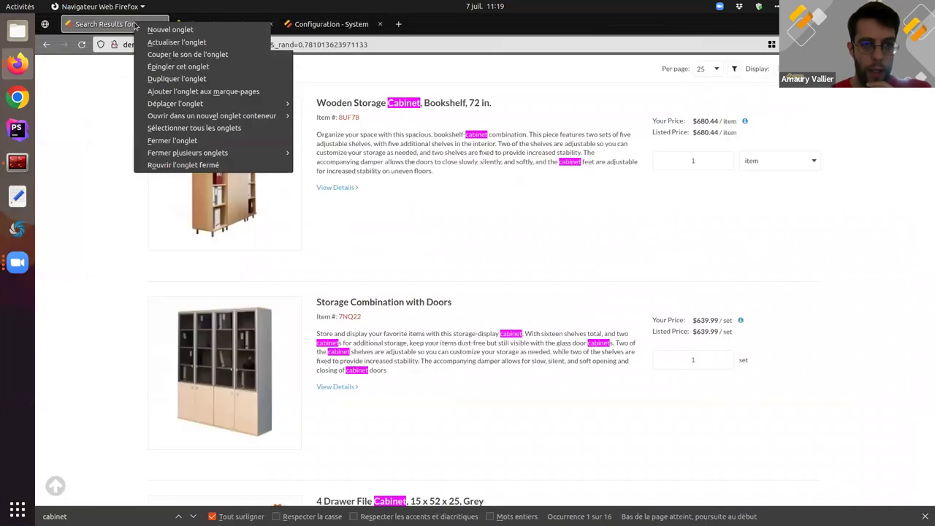
click(176, 78)
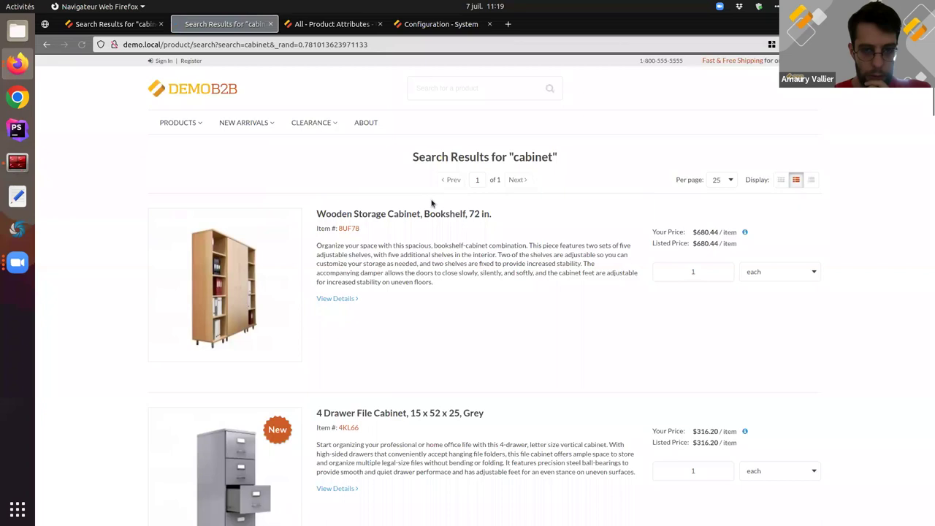
click(113, 23)
scroll(377, 165, up, 3)
scroll(378, 165, down, 3)
click(205, 24)
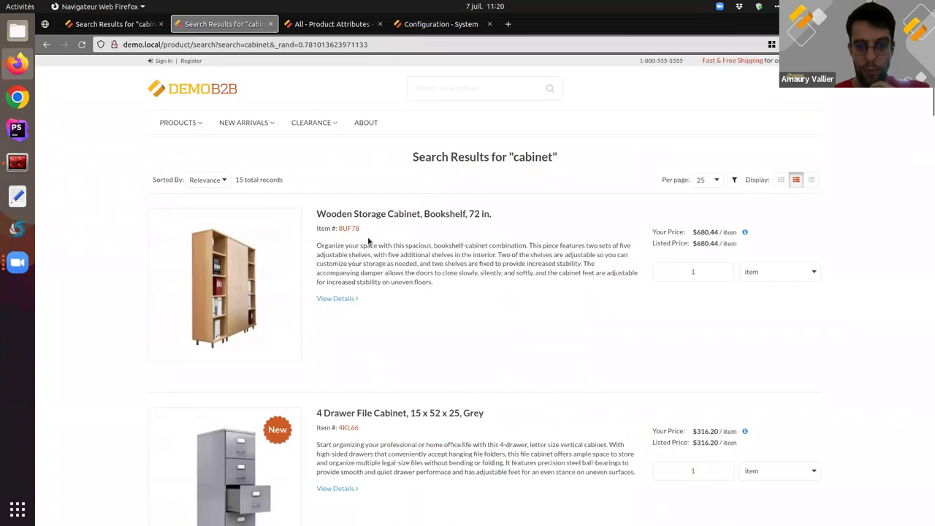
Compare the product order in the original "cabinet" results with the duplicate tab's order, then return to the presentation.
click(129, 27)
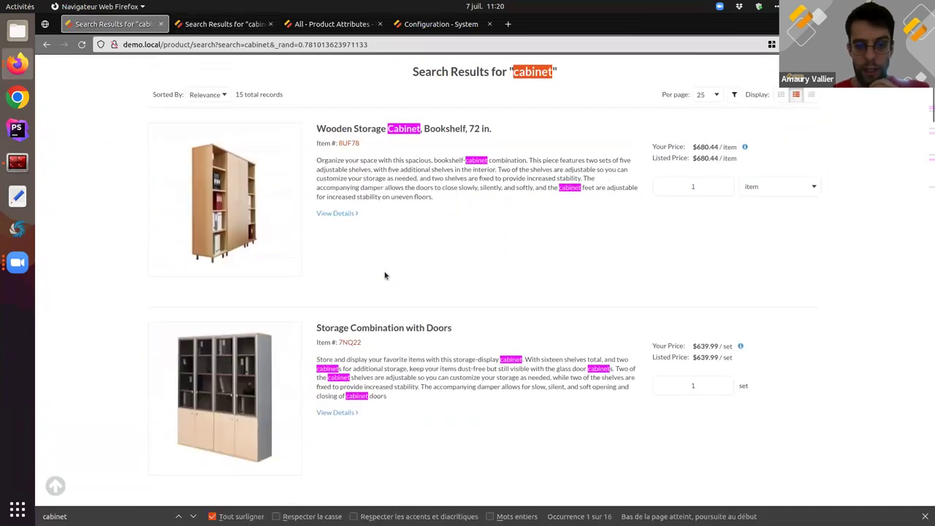
scroll(385, 275, up, 1)
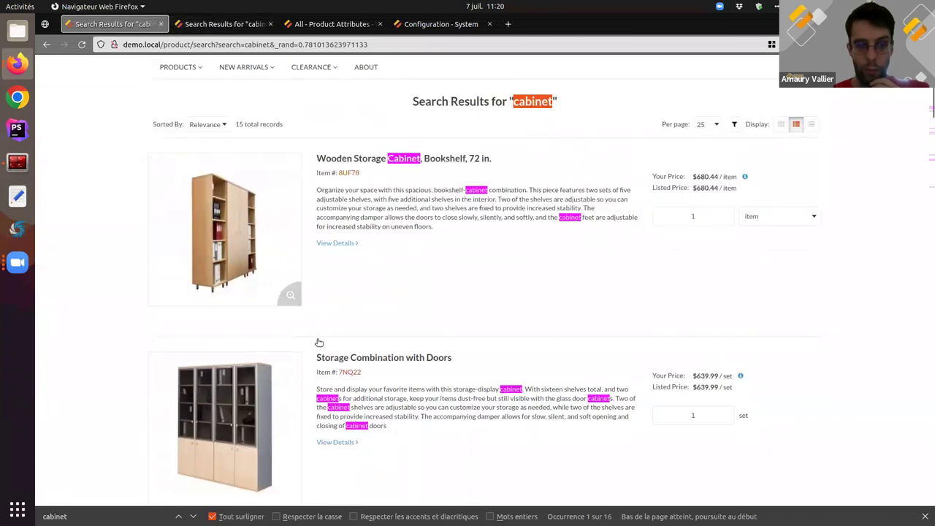
scroll(319, 342, down, 7)
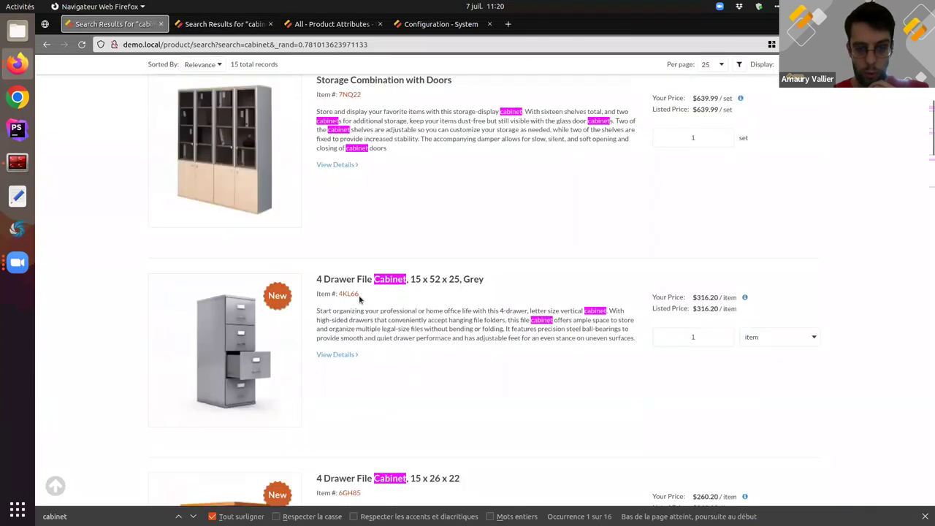
scroll(357, 146, up, 4)
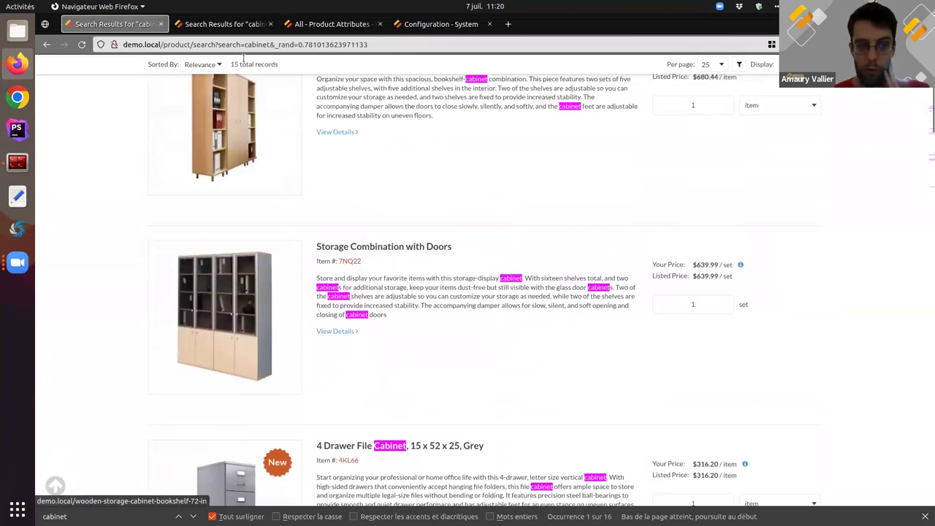
key(ctrl+Tab)
scroll(373, 324, down, 10)
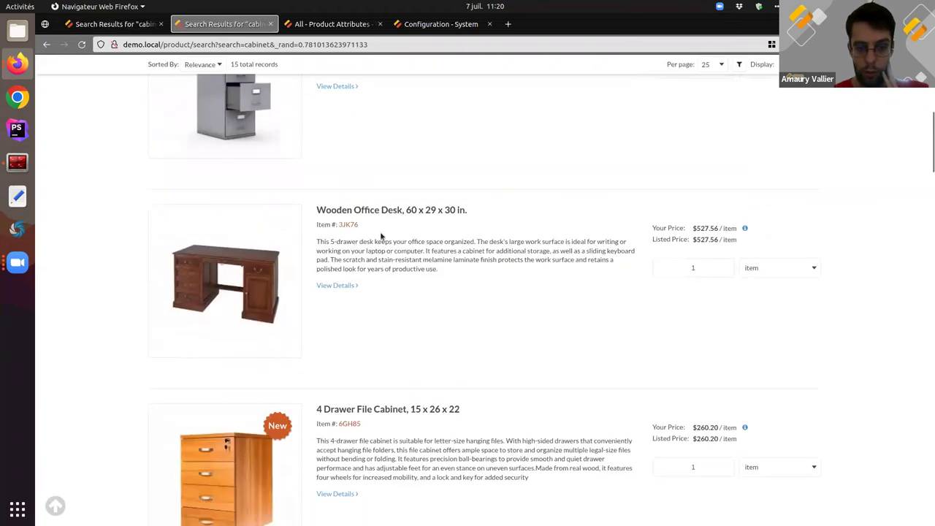
scroll(398, 290, up, 5)
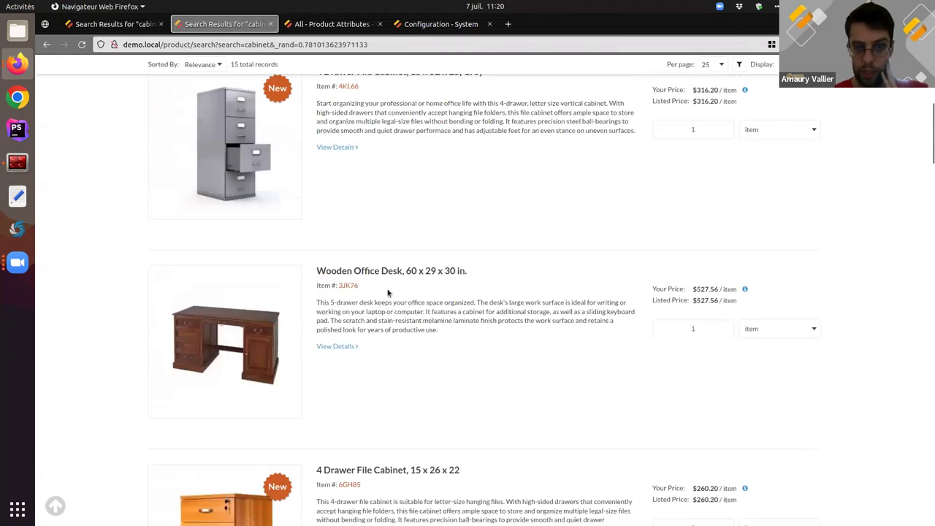
scroll(435, 384, down, 4)
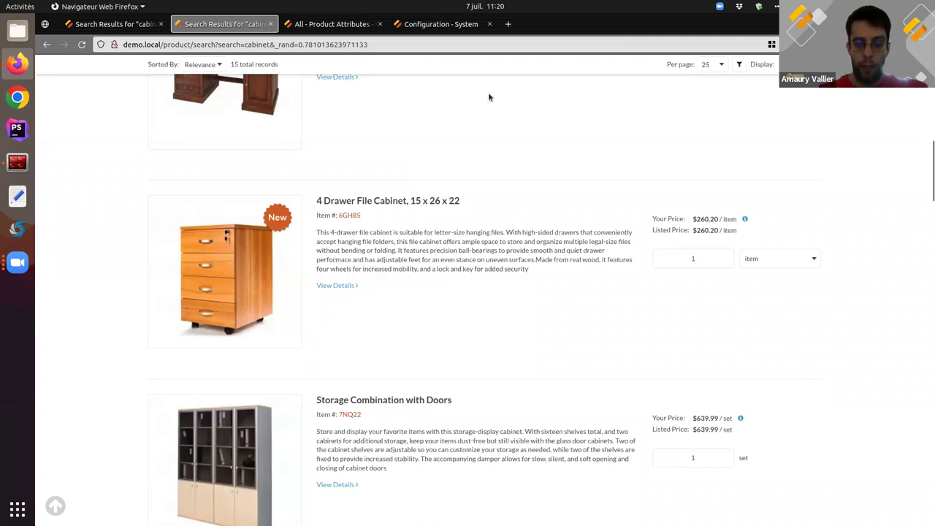
key(alt+Tab)
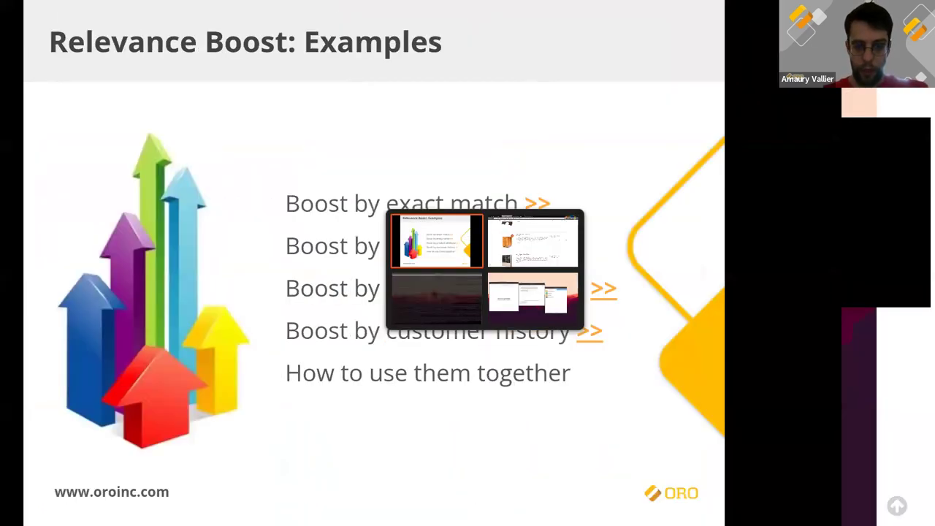
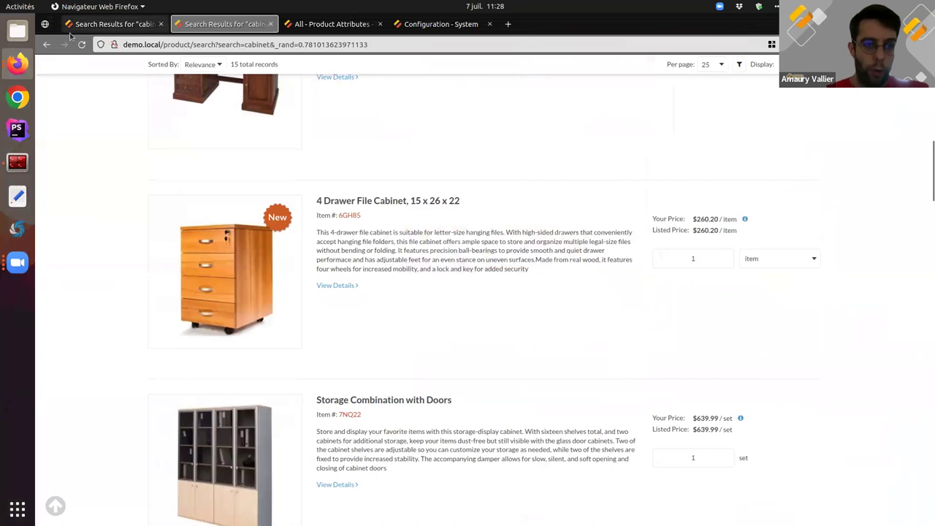
Switch to the back office tab holding the product attributes and open the list of marketing synonyms.
click(95, 28)
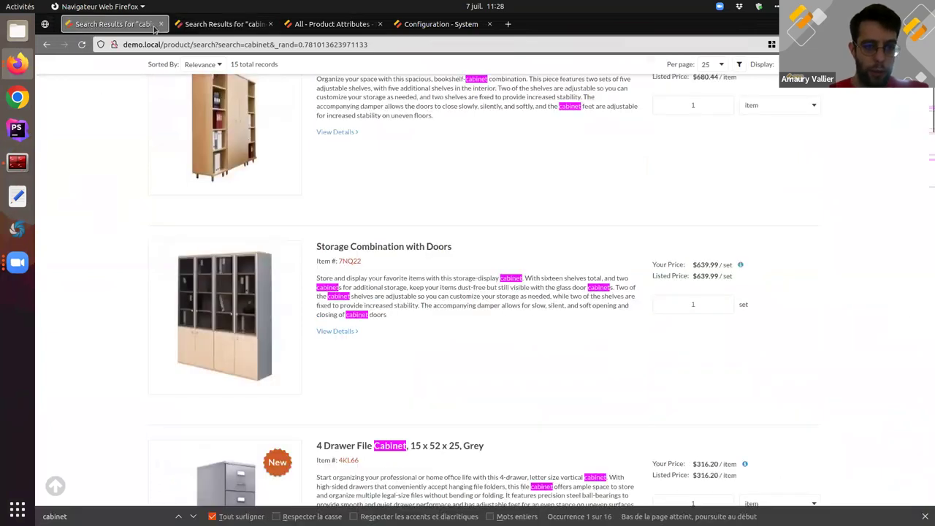
click(334, 26)
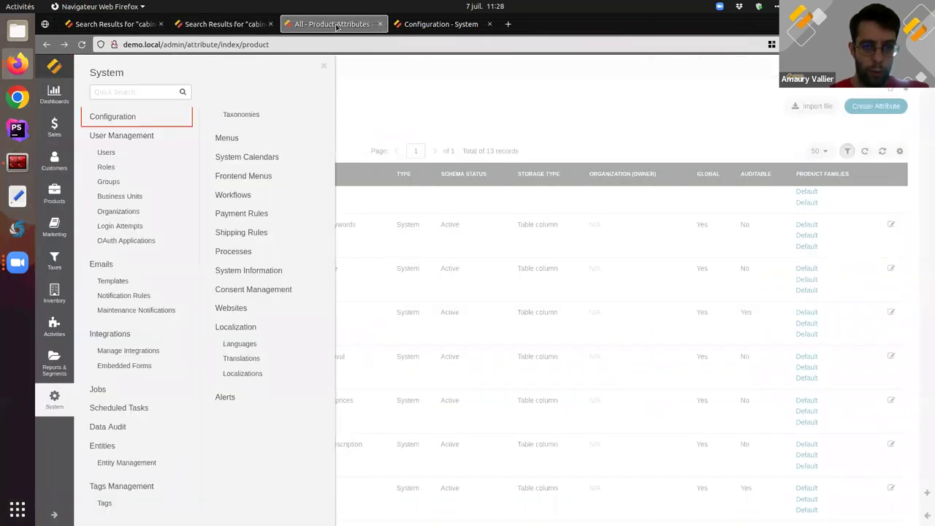
click(46, 403)
click(48, 405)
click(54, 194)
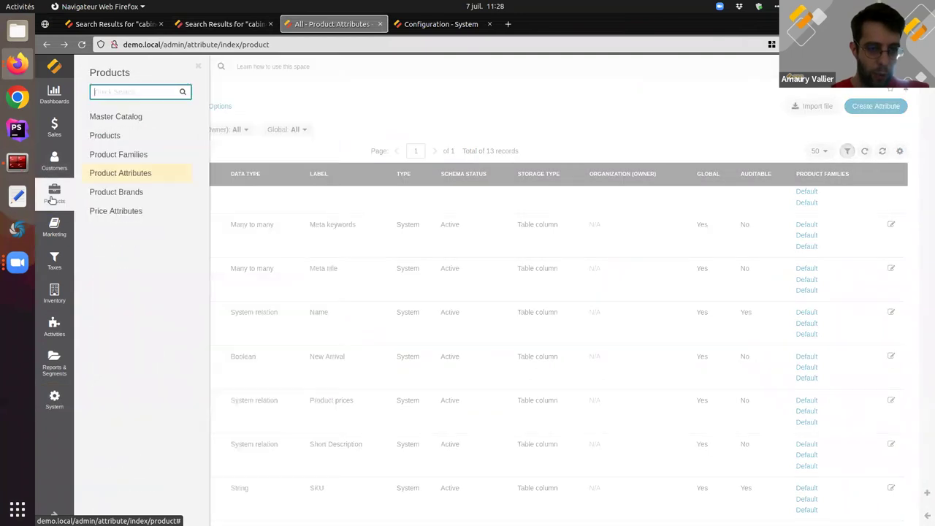
click(54, 227)
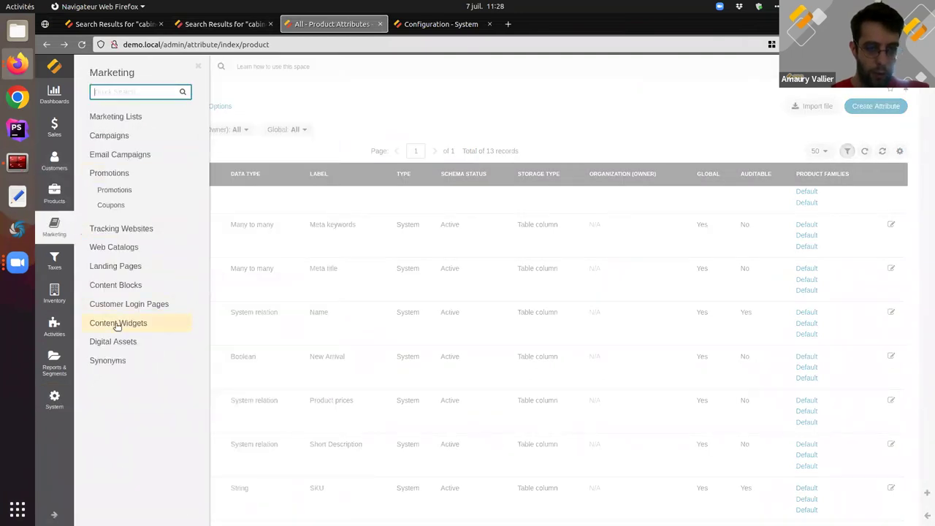
click(113, 361)
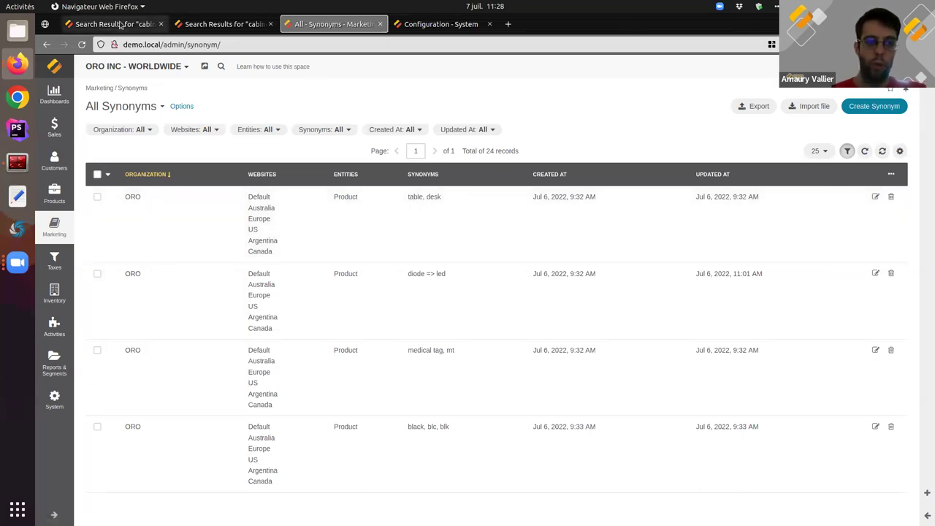
Return to the original storefront "cabinet" results tab and search for "table".
click(121, 25)
scroll(299, 125, up, 3)
click(467, 90)
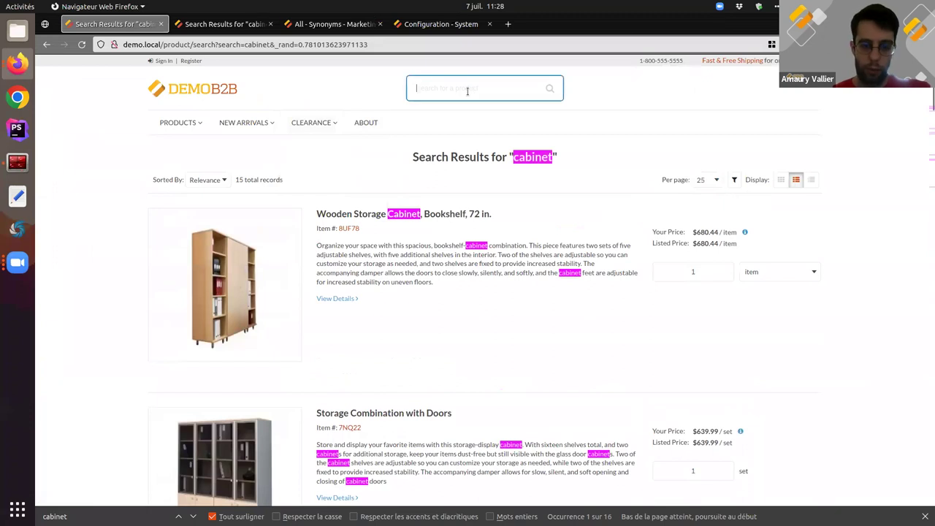
text(table)
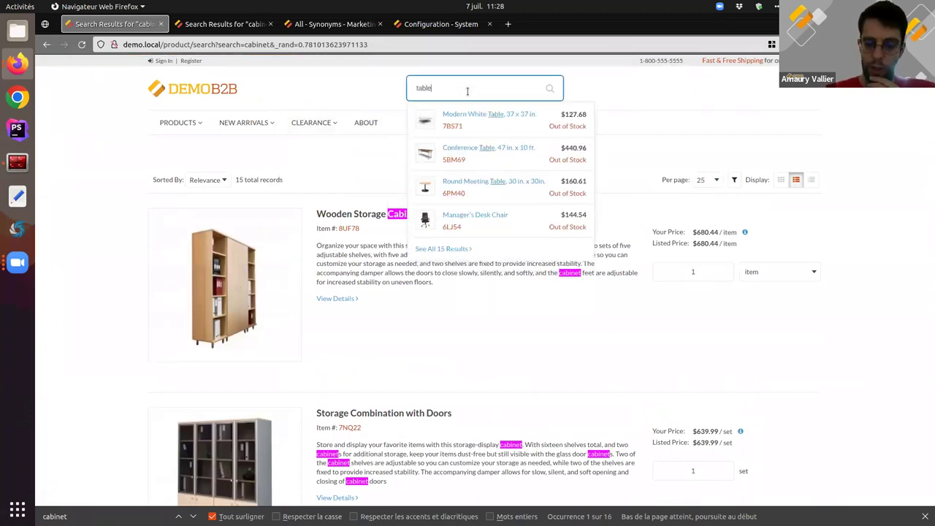
key(Return)
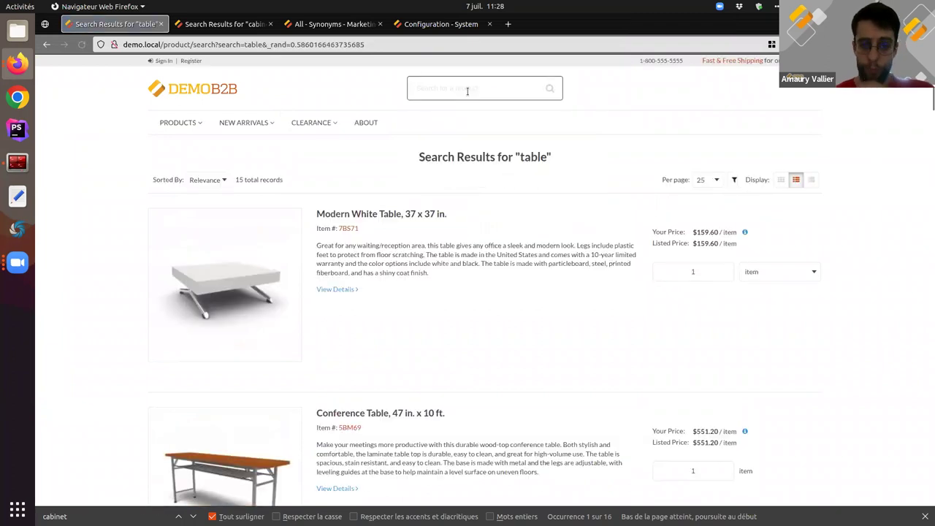
Highlight every occurrence of "table" on the results page and review the matches in product names and descriptions.
key(ctrl+f)
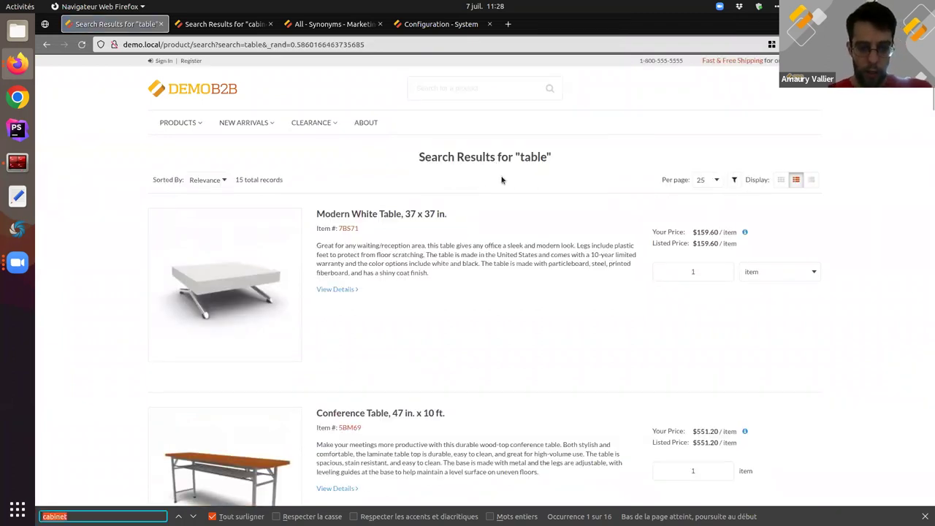
text(table)
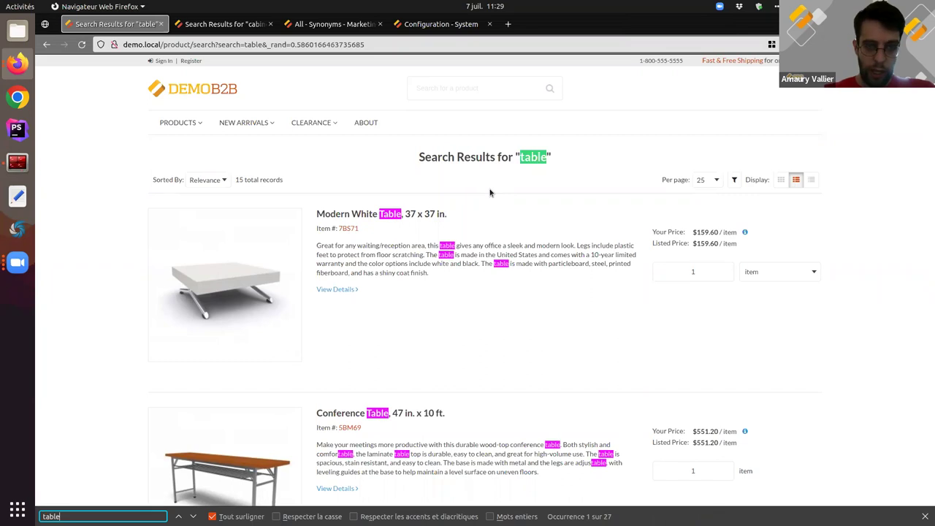
scroll(442, 273, down, 8)
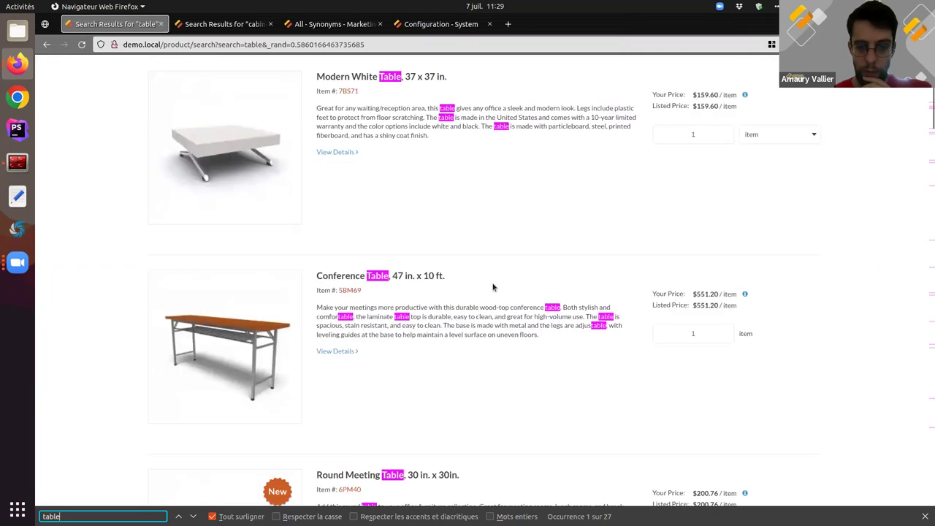
scroll(457, 211, up, 6)
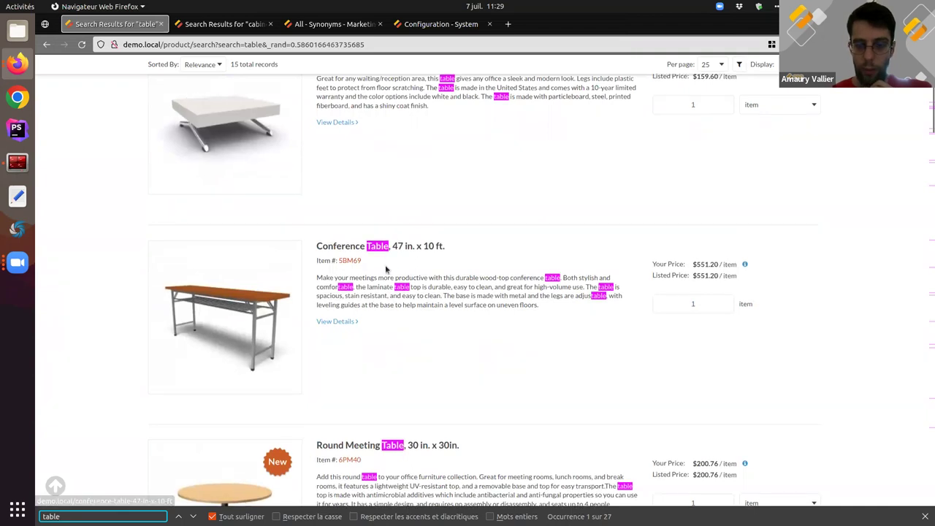
scroll(385, 266, down, 5)
scroll(385, 269, down, 7)
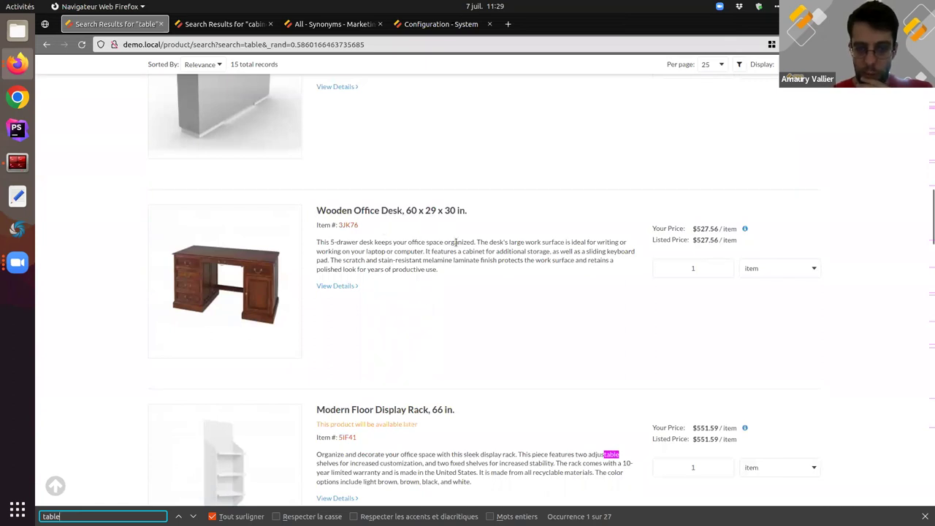
Mark the word "desk" in the Wooden Office Desk description and review the remaining "table" results.
drag(489, 242, 502, 242)
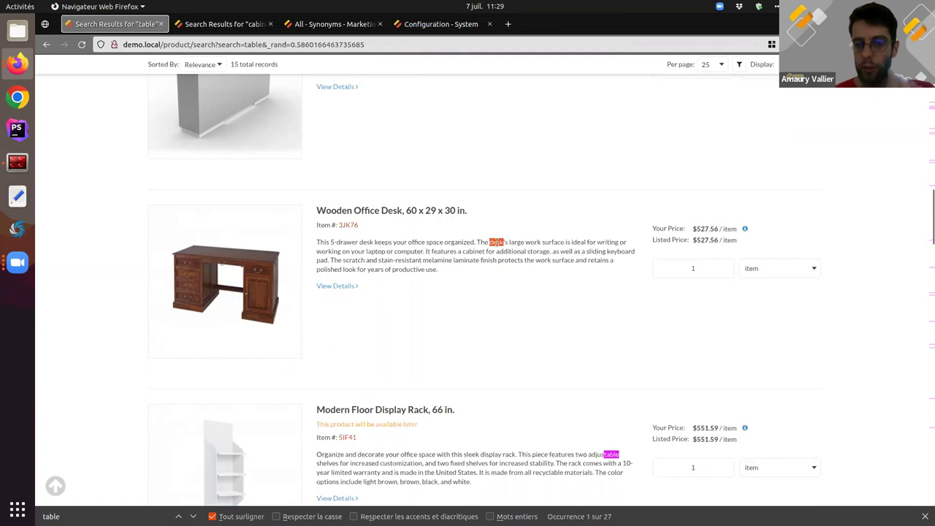
scroll(496, 246, down, 6)
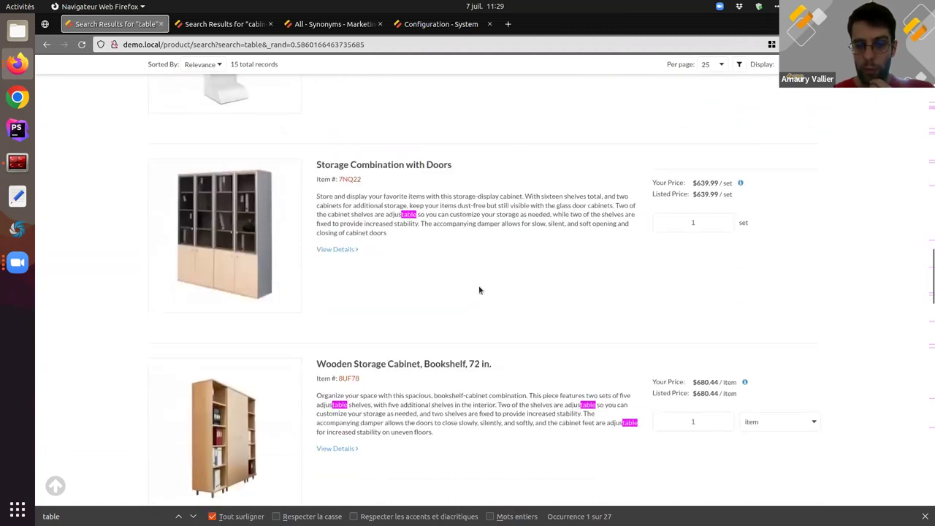
scroll(414, 273, down, 3)
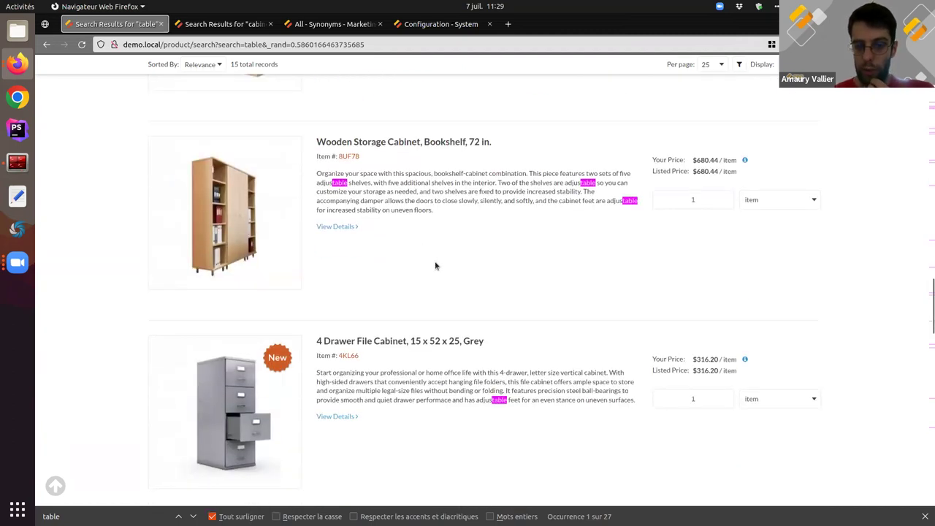
scroll(435, 266, down, 3)
scroll(435, 266, up, 15)
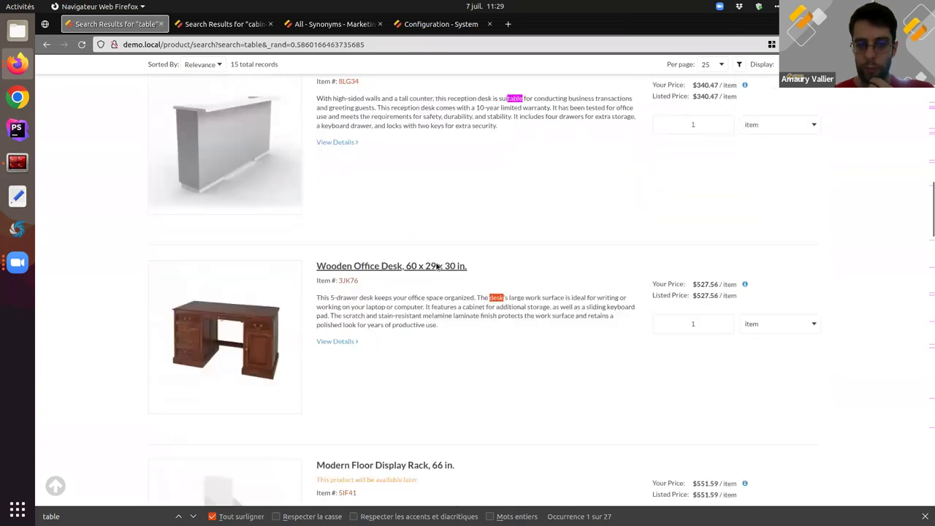
Search the storefront for "desk" and review the order of the desk and table products.
click(430, 89)
text(desk)
key(Return)
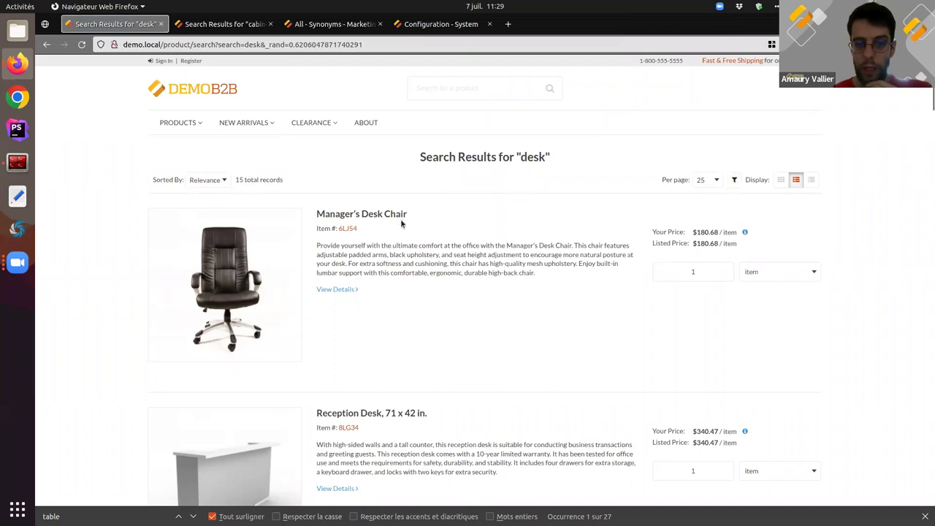
scroll(384, 228, down, 4)
scroll(385, 235, down, 12)
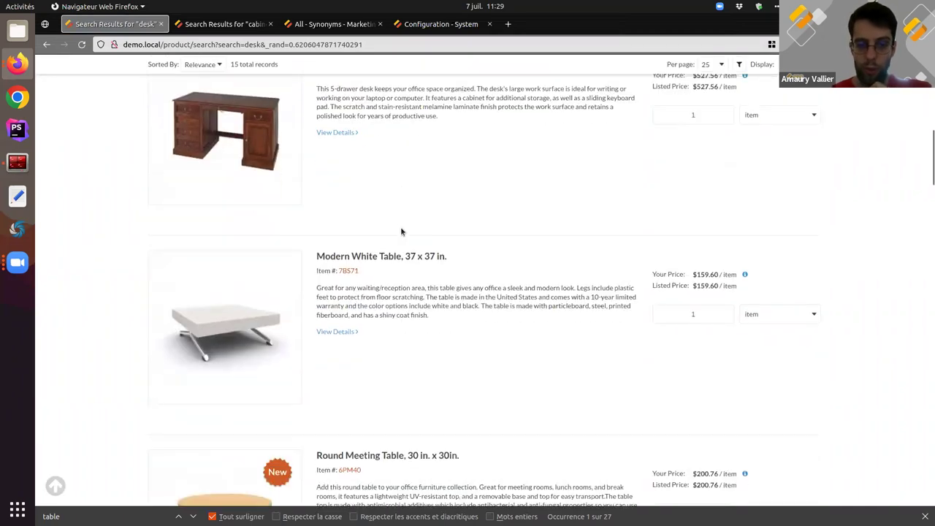
scroll(386, 312, down, 6)
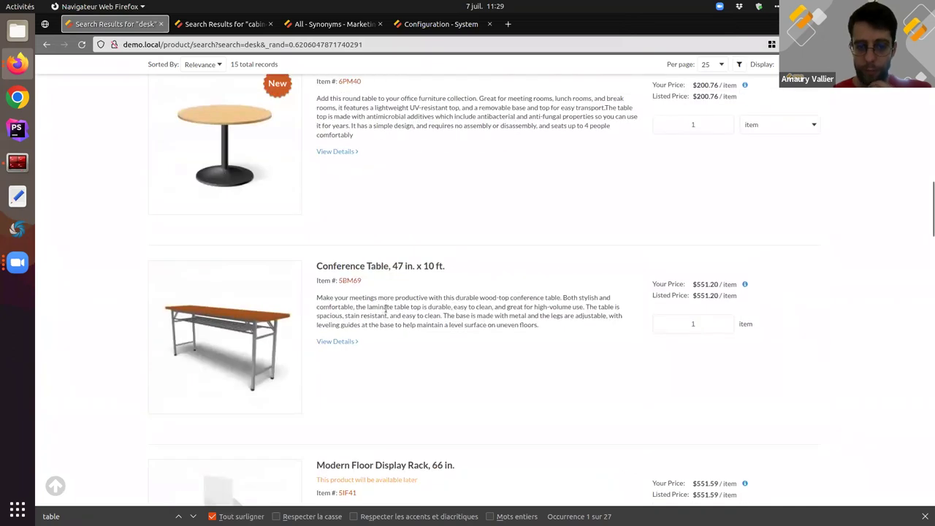
scroll(388, 311, up, 15)
scroll(389, 308, up, 5)
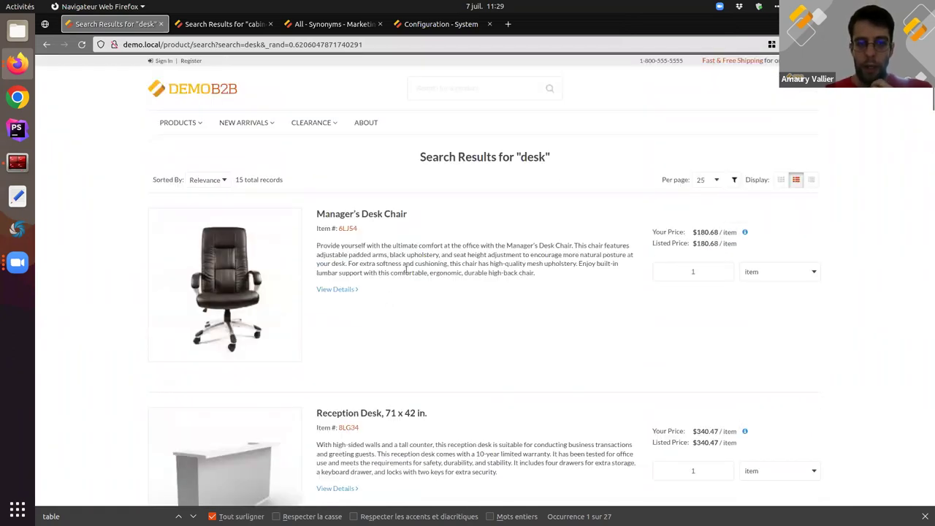
Close the duplicate storefront "cabinet" results tab.
click(221, 26)
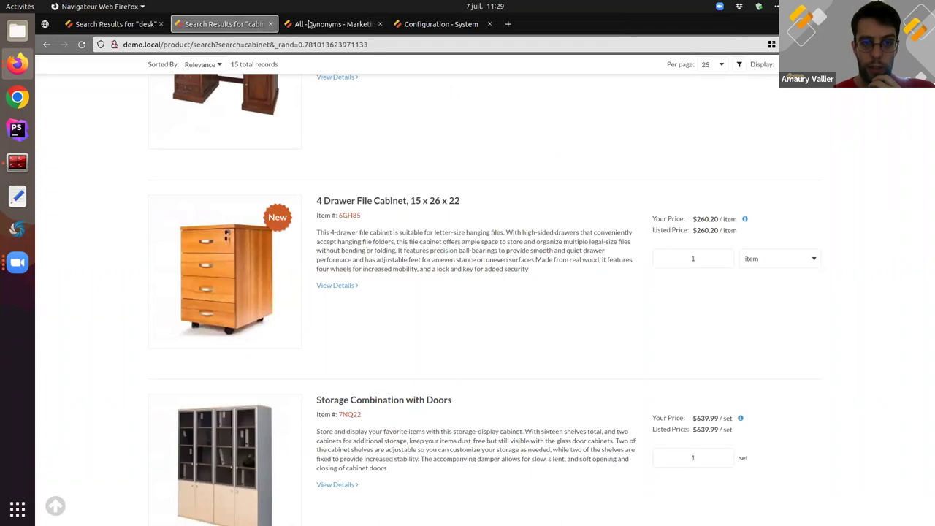
click(270, 24)
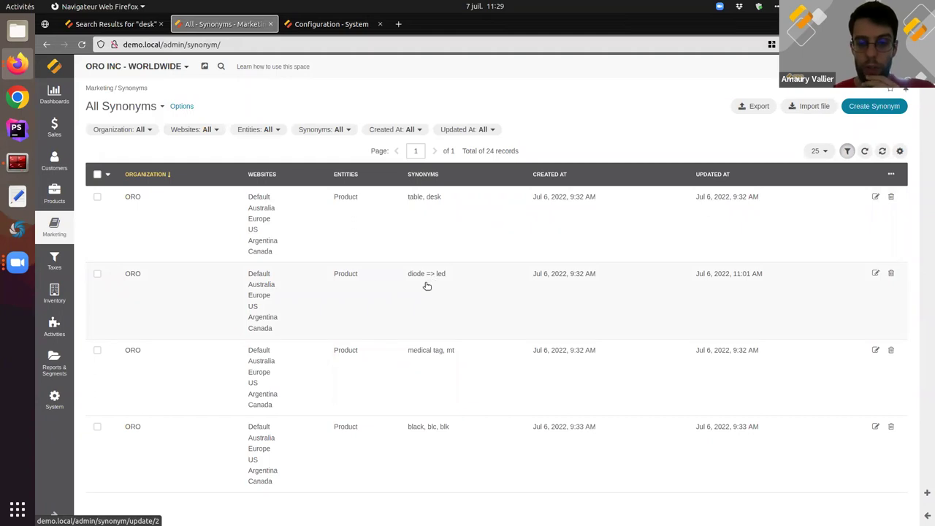
Return to the storefront tab, search for "diode" and review the listed products.
click(122, 26)
click(418, 86)
text(diode)
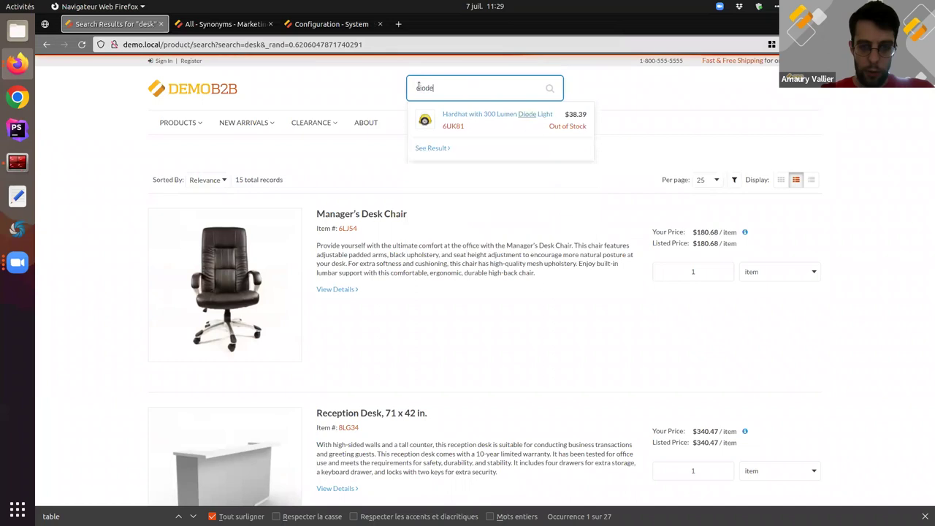
key(Return)
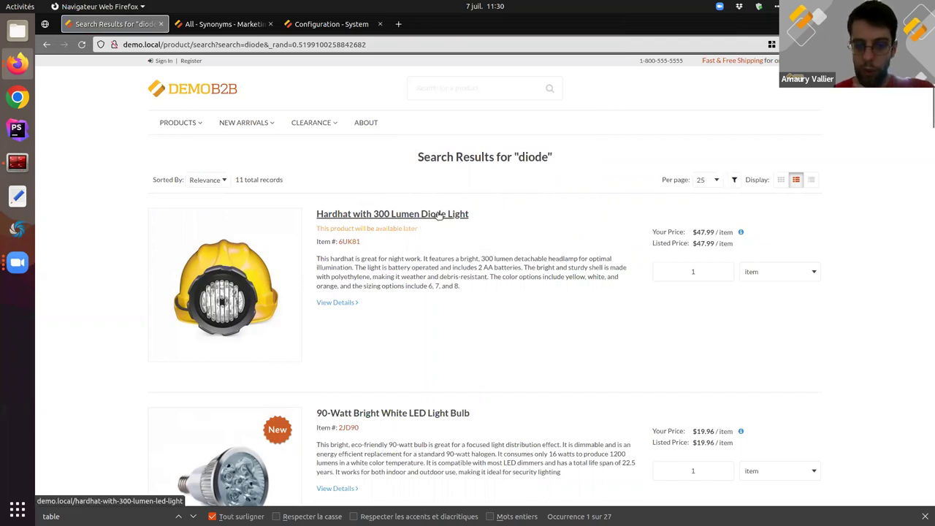
scroll(446, 292, down, 1)
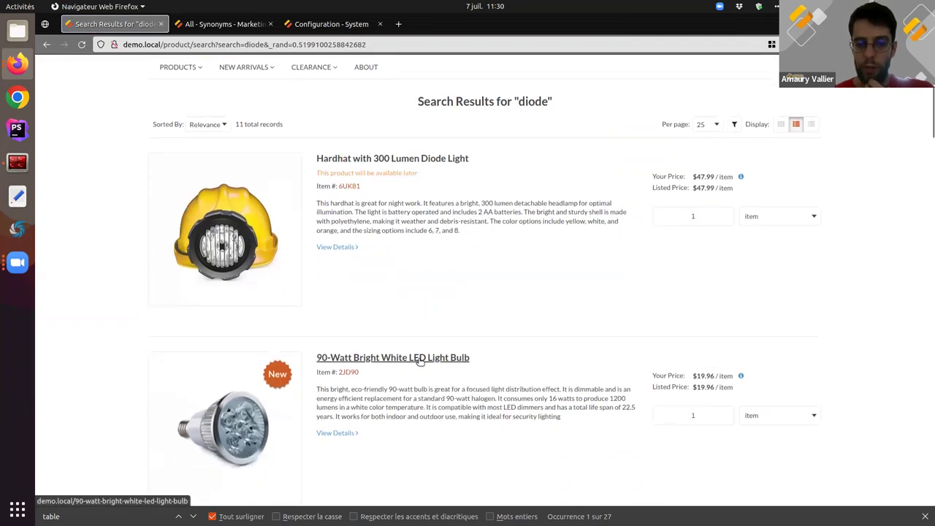
scroll(420, 380, down, 5)
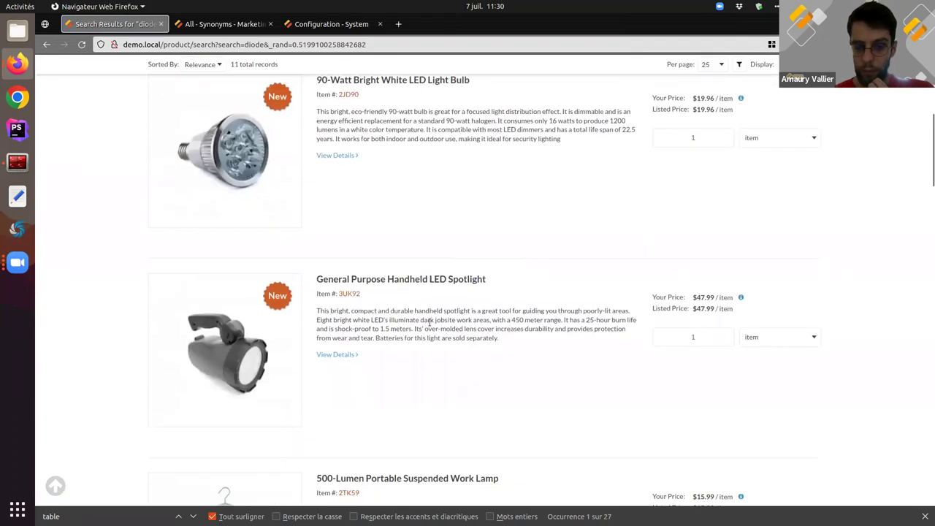
scroll(430, 322, down, 3)
scroll(430, 322, up, 9)
Search the storefront for "led".
click(427, 93)
text(l)
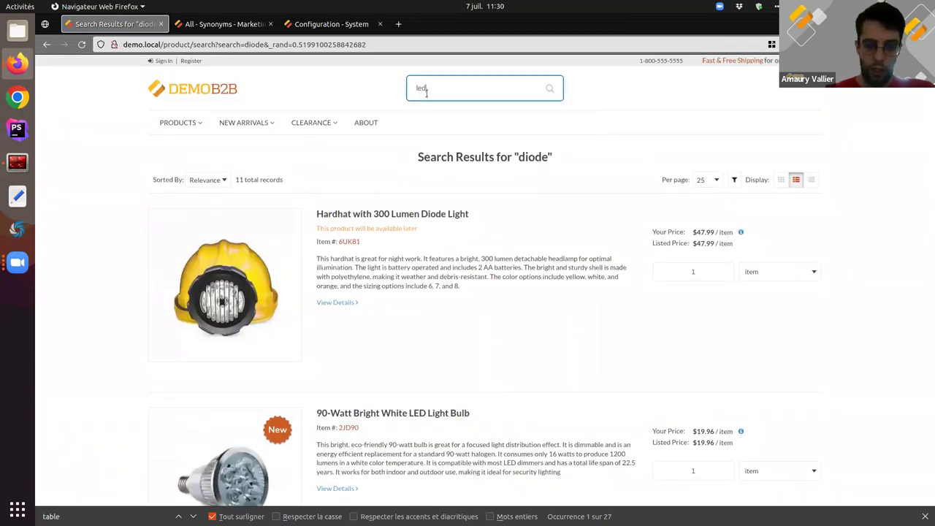
text(ed)
key(Return)
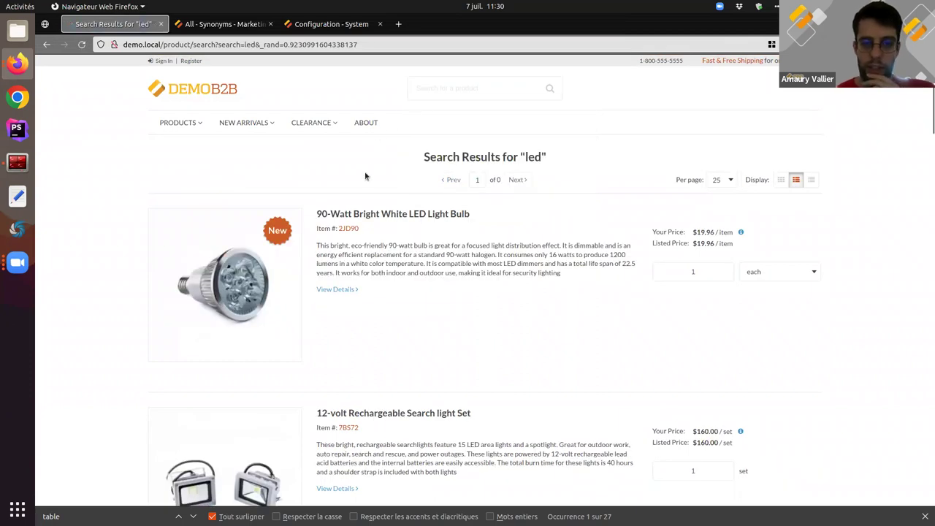
Revisit the previous "diode" results, return to the "led" results and compare the products listed for each term.
mouse_move(311, 123)
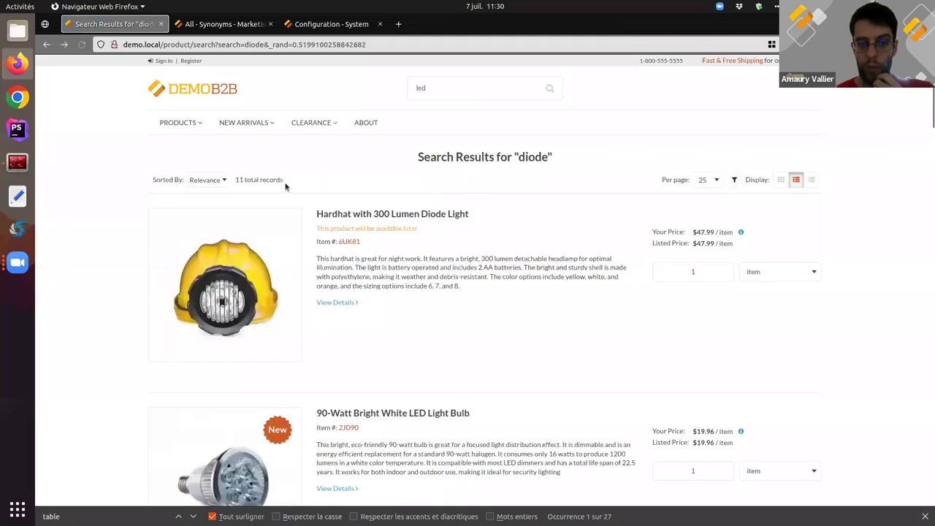
key(Return)
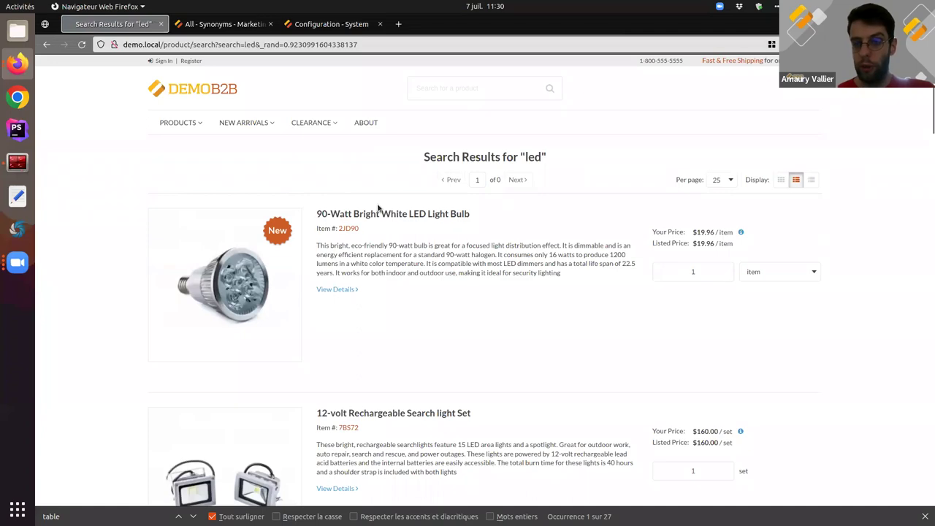
scroll(383, 211, down, 15)
scroll(395, 215, down, 3)
scroll(395, 215, up, 10)
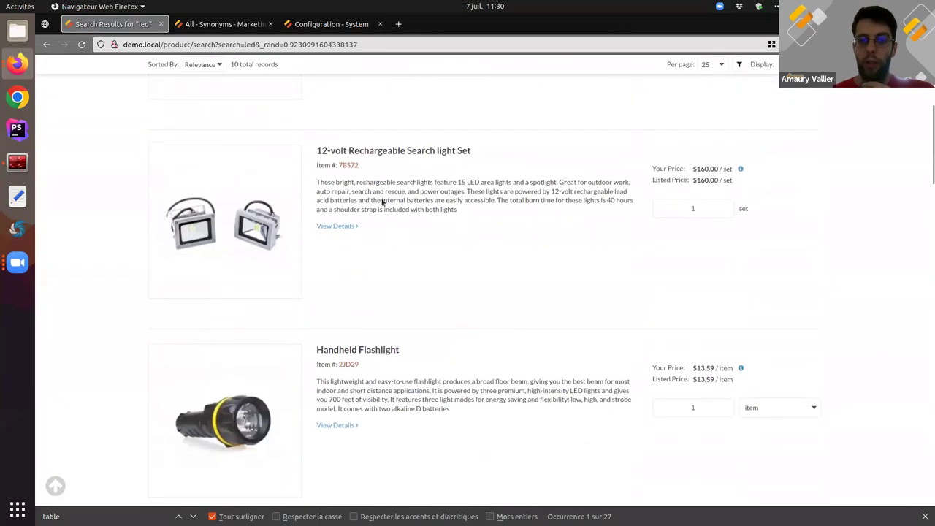
scroll(382, 202, up, 5)
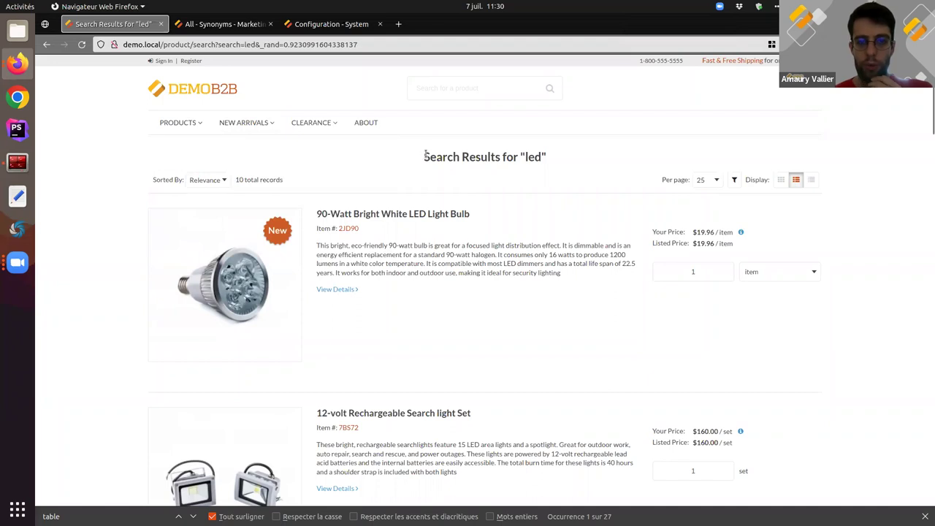
Consult the back office synonyms list, search the storefront for the abbreviation "mt" and review the products listed.
click(239, 27)
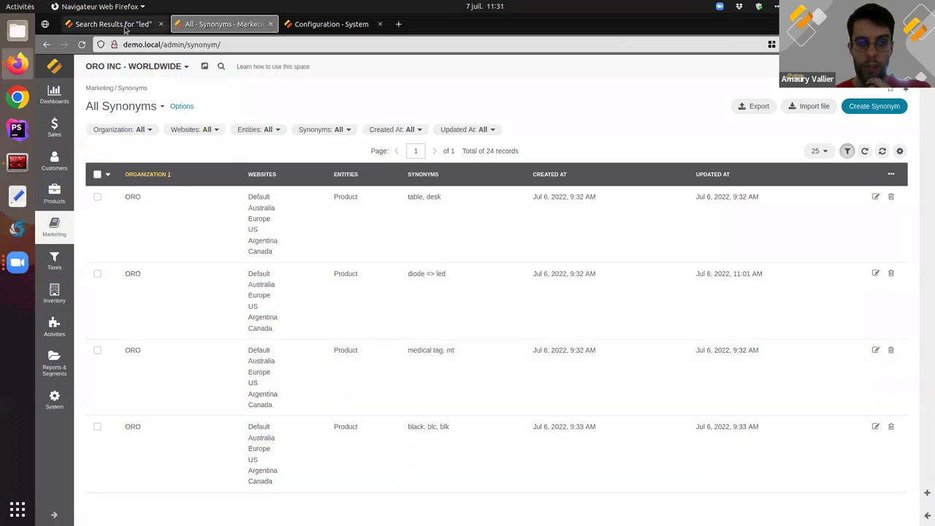
click(113, 24)
click(442, 89)
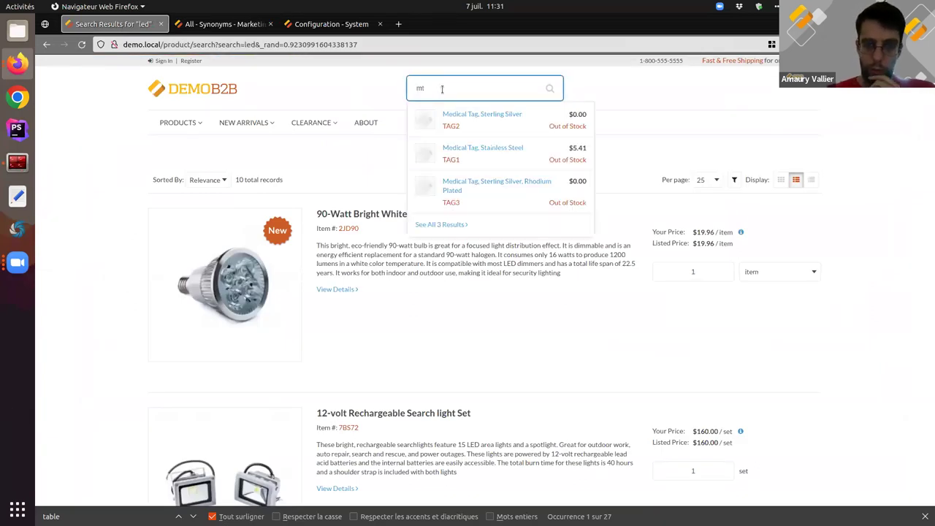
key(Return)
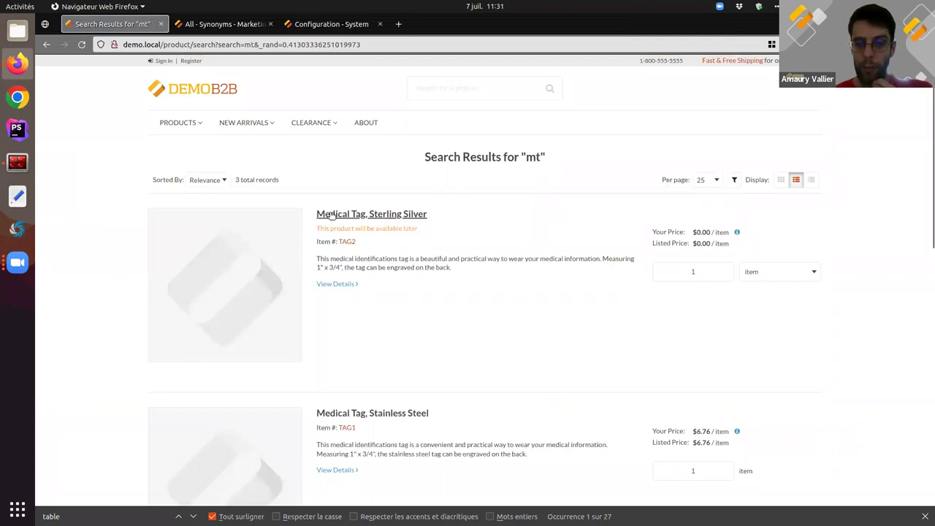
scroll(358, 222, down, 1)
scroll(359, 221, down, 5)
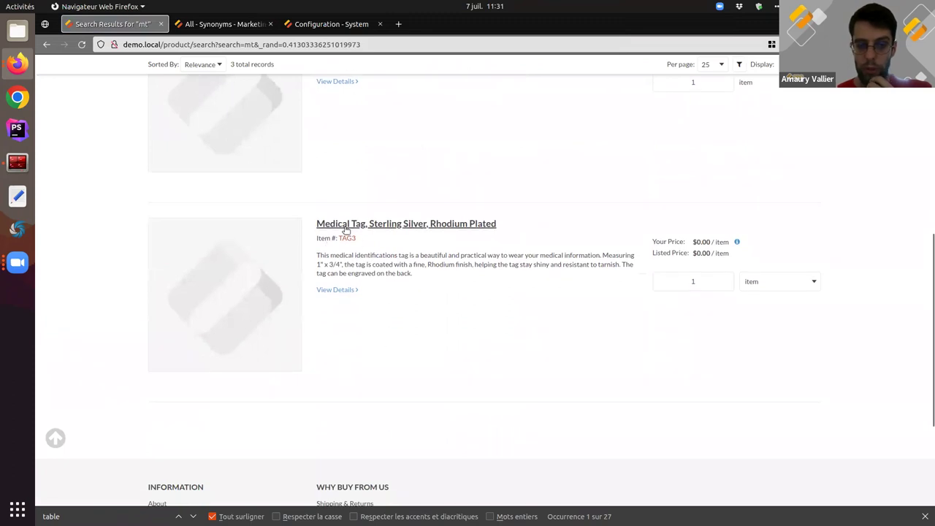
scroll(387, 256, up, 6)
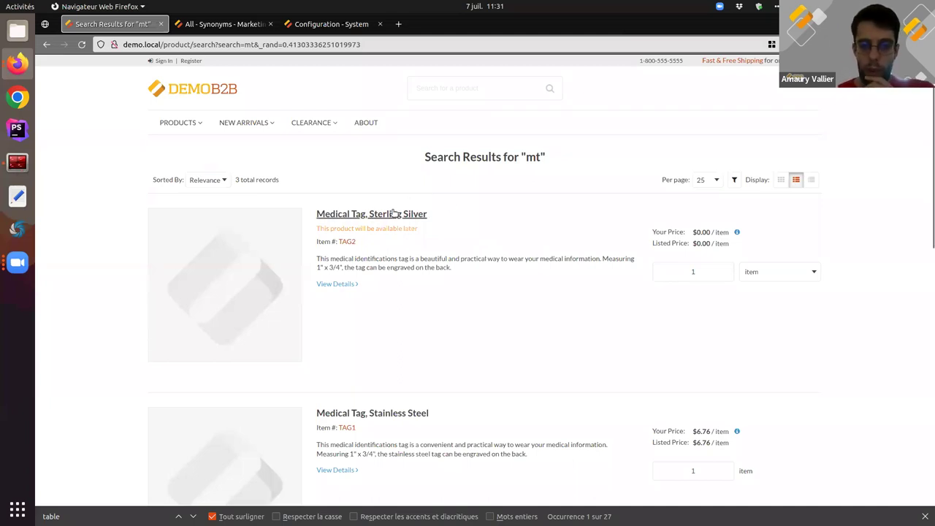
Search the storefront for "black".
click(430, 90)
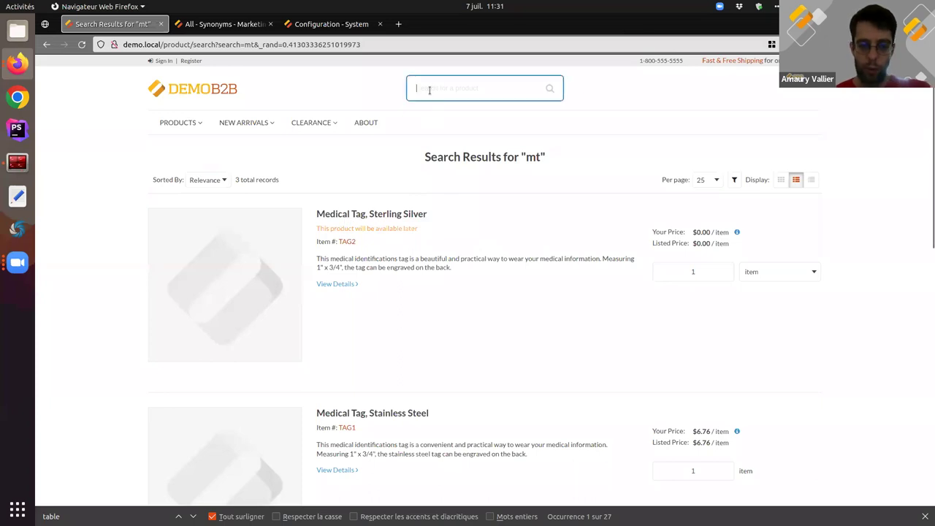
text(black)
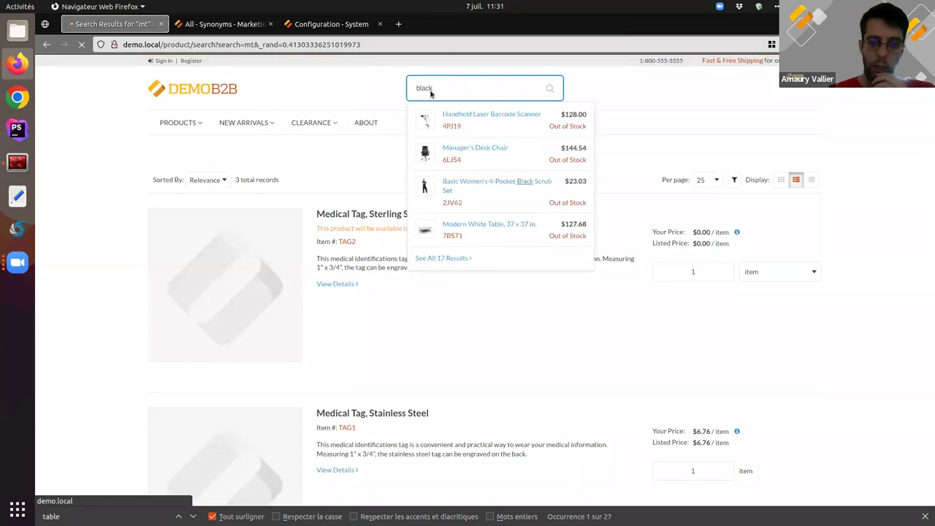
key(Return)
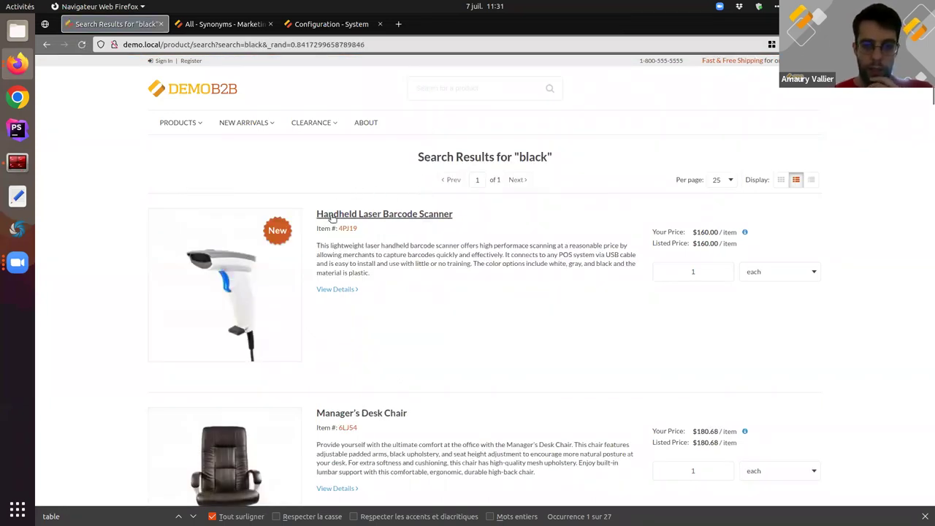
Check the synonyms of "black" in the back office synonyms list and return to the storefront results.
click(424, 89)
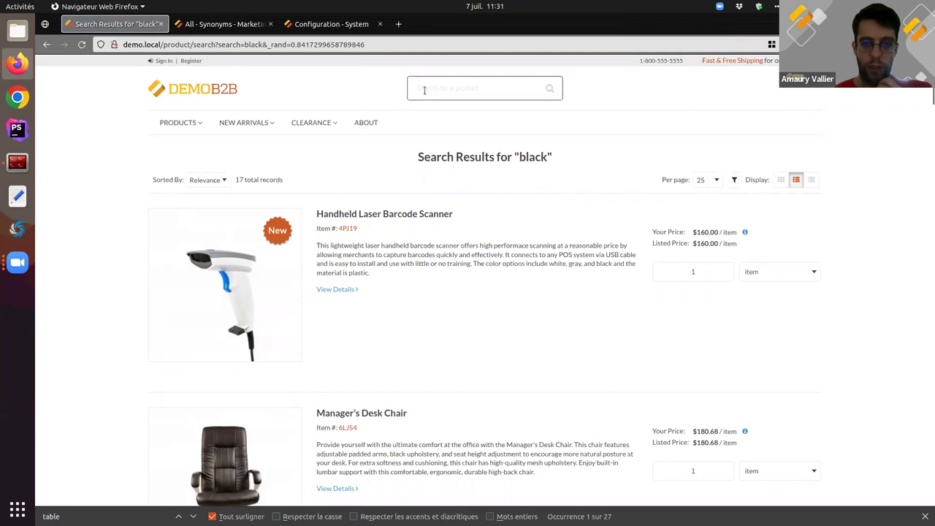
click(236, 24)
click(136, 25)
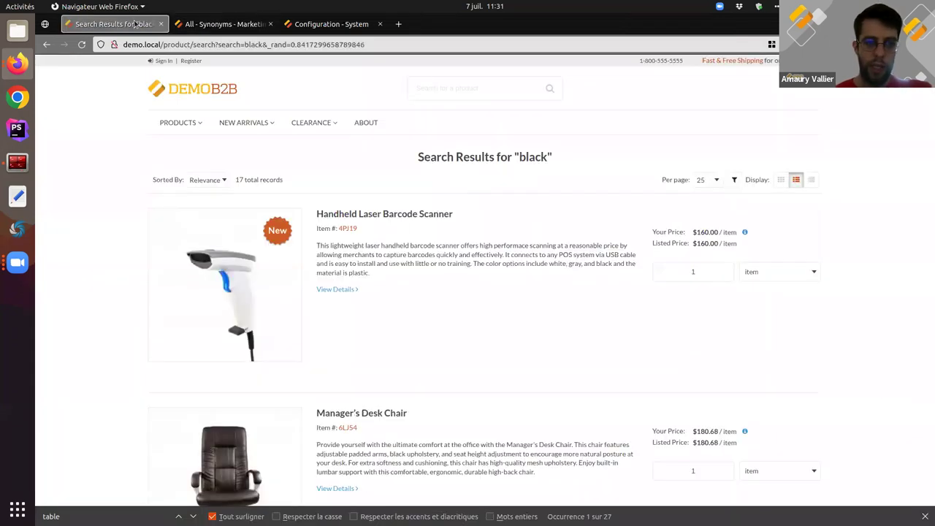
Search the storefront for the abbreviation "blc" and review the products listed.
click(448, 86)
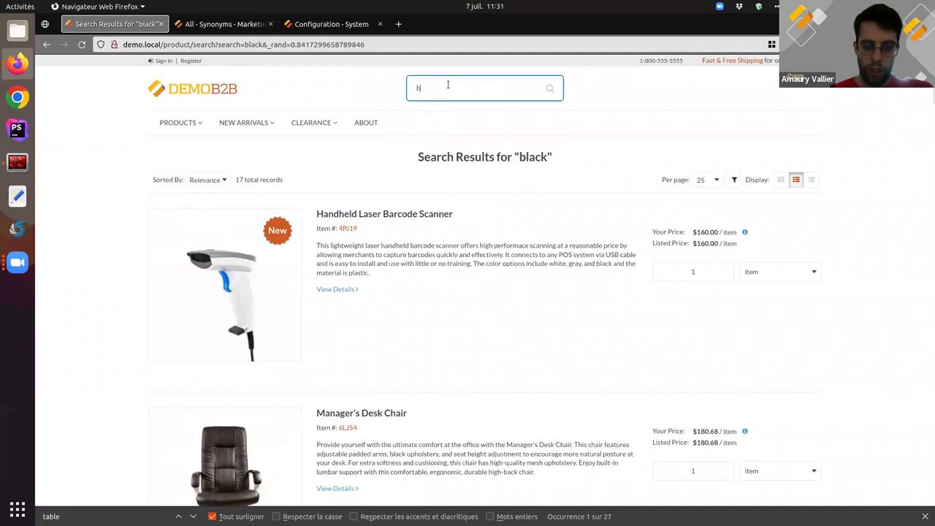
text(blc)
key(Return)
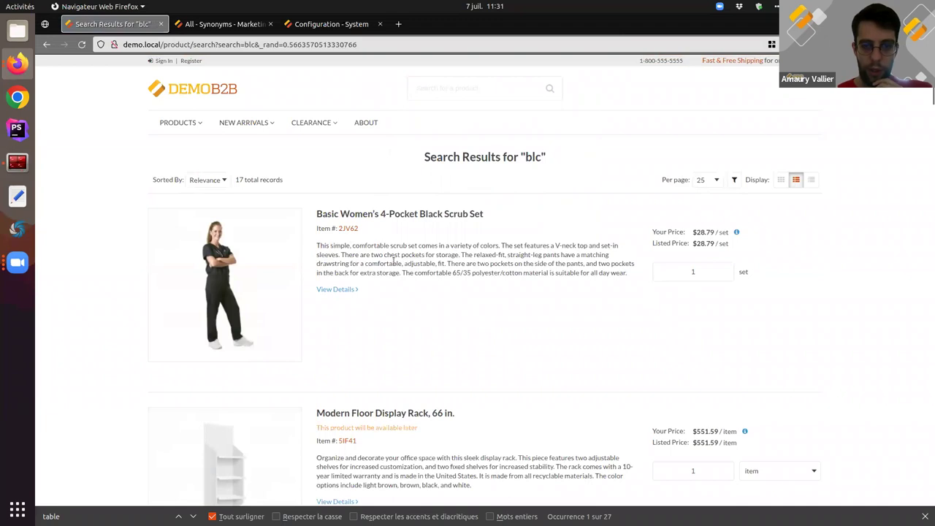
scroll(400, 223, down, 6)
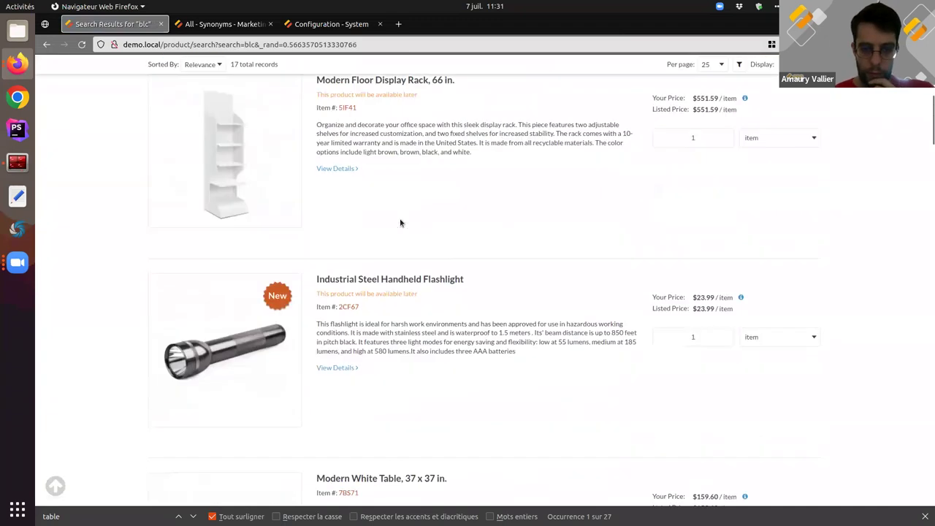
scroll(400, 222, down, 6)
scroll(401, 221, up, 3)
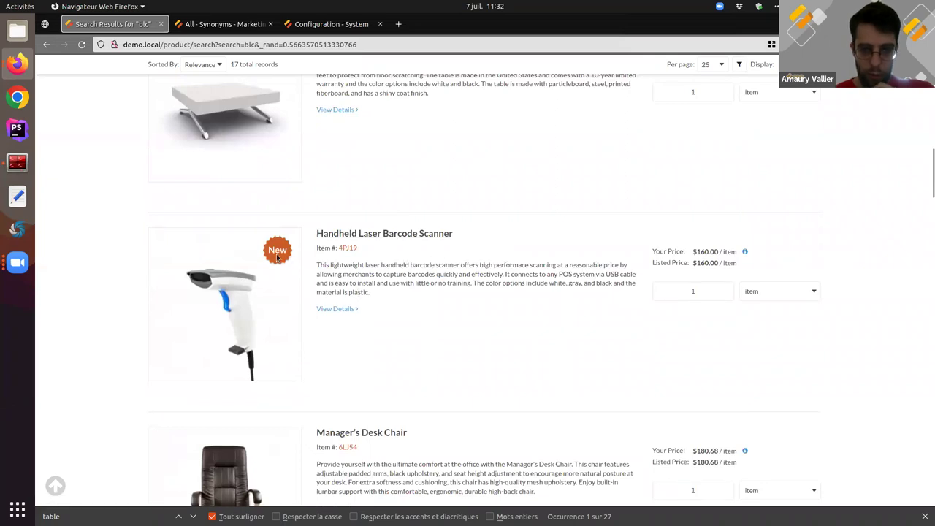
scroll(278, 255, up, 4)
scroll(426, 255, down, 4)
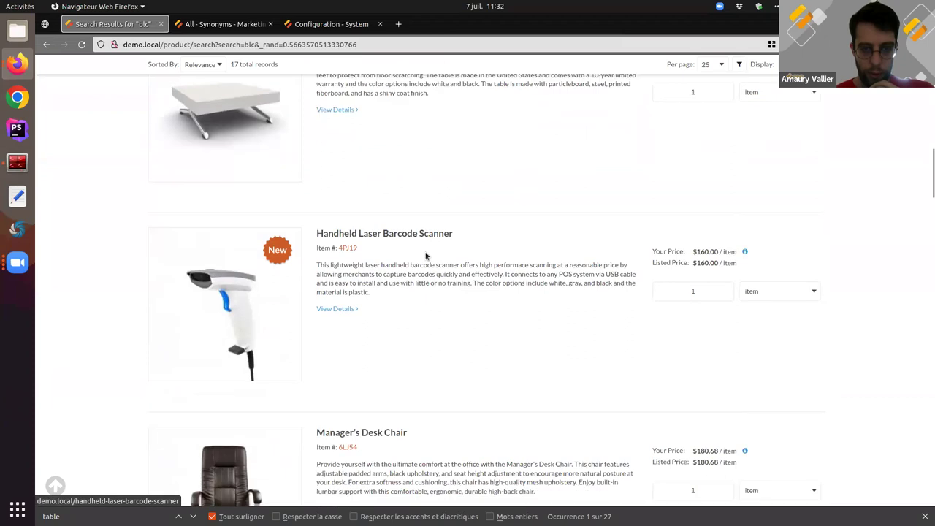
Run the storefront search for "black" again to compare its products with the "blc" results.
scroll(426, 255, up, 10)
click(421, 93)
text(black)
key(Return)
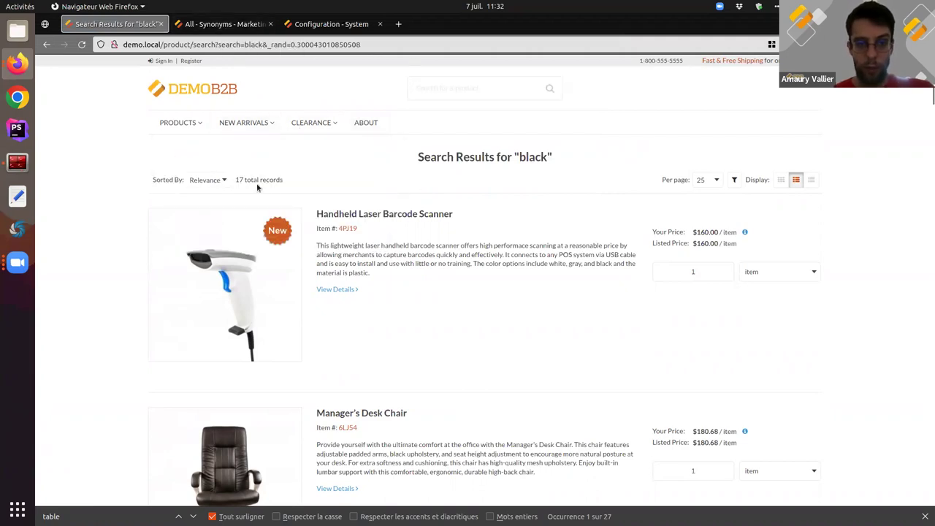
Search the storefront for the abbreviation "blk" and check its entry in the back office synonyms list.
click(433, 88)
text(bl)
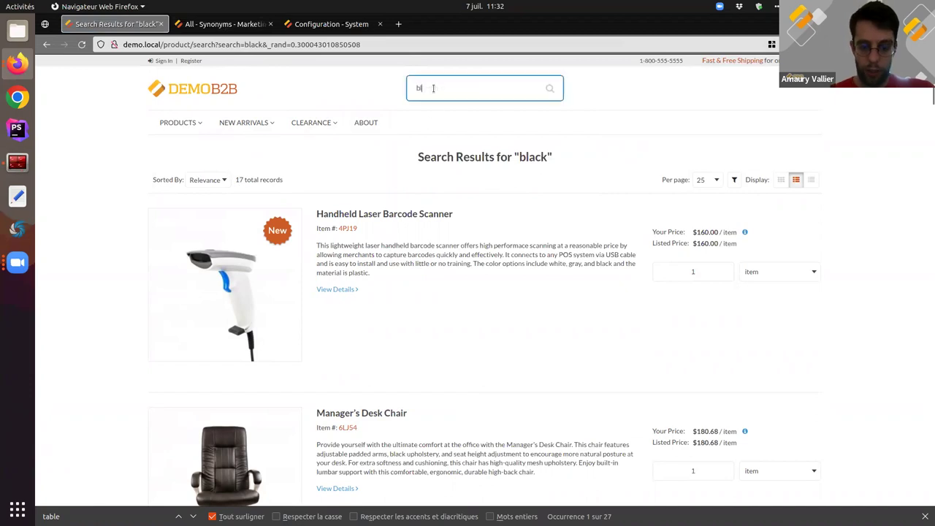
text(k)
key(Return)
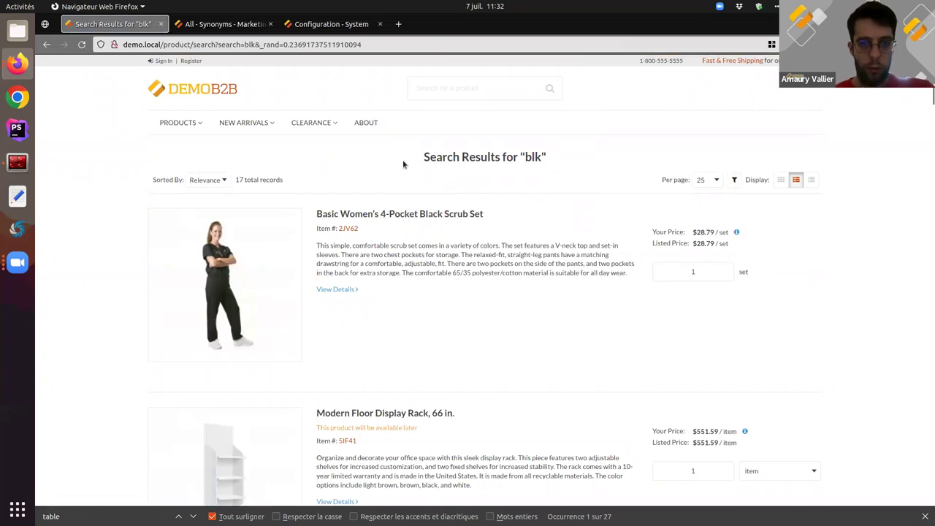
click(216, 29)
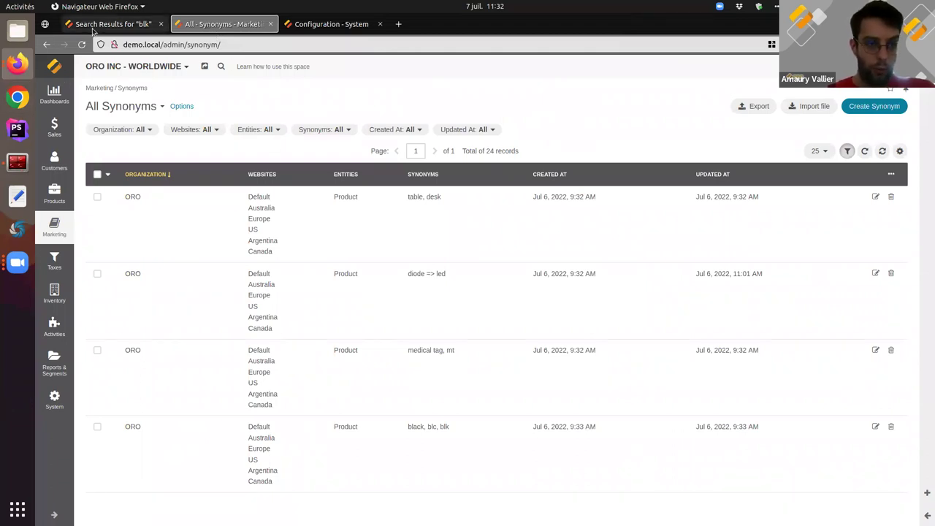
Switch to the slide presentation and advance to the "Error-tolerance: Basics" slide.
click(19, 66)
click(95, 139)
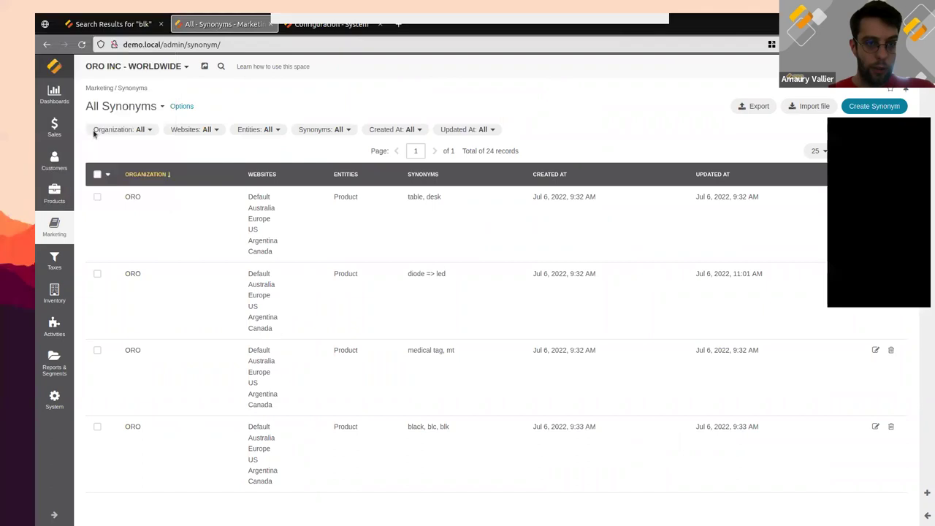
key(Right)
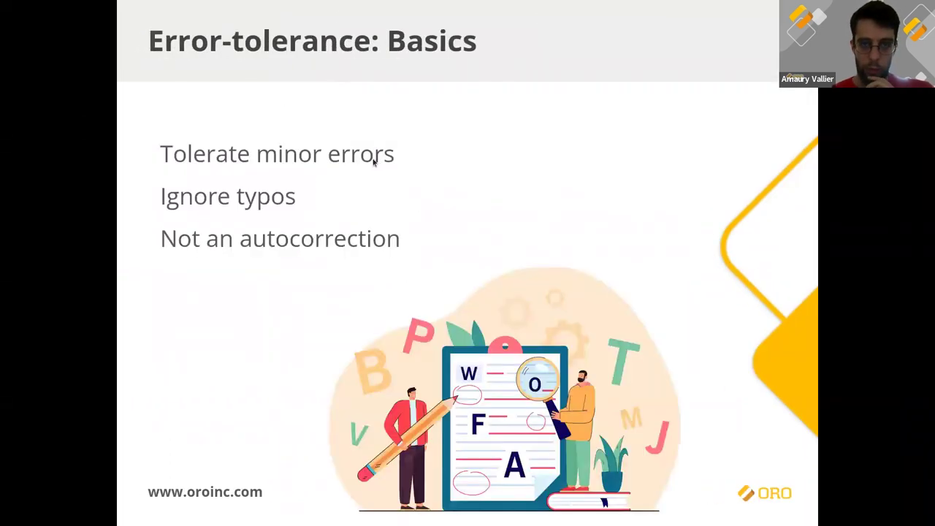